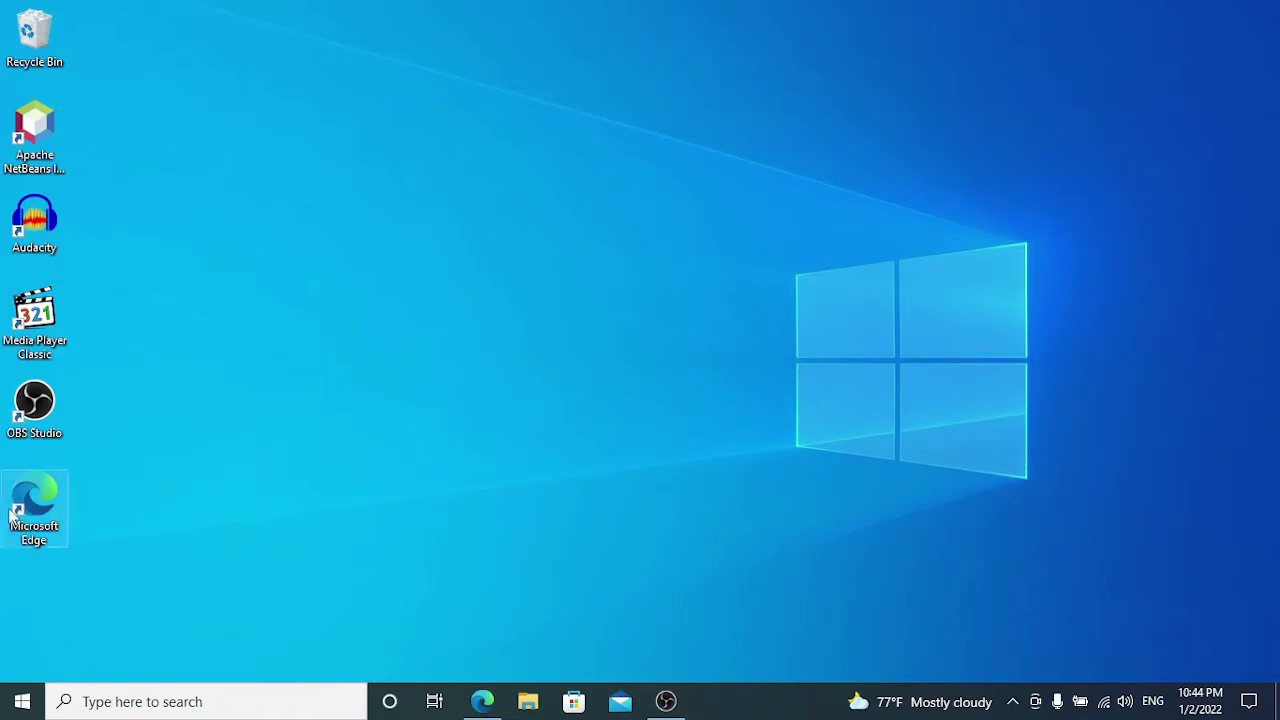
Open a maximized Microsoft Edge window, search the web for anaconda, and open the official Anaconda website from the results
{"action": "double_click", "coordinate": [13, 515]}
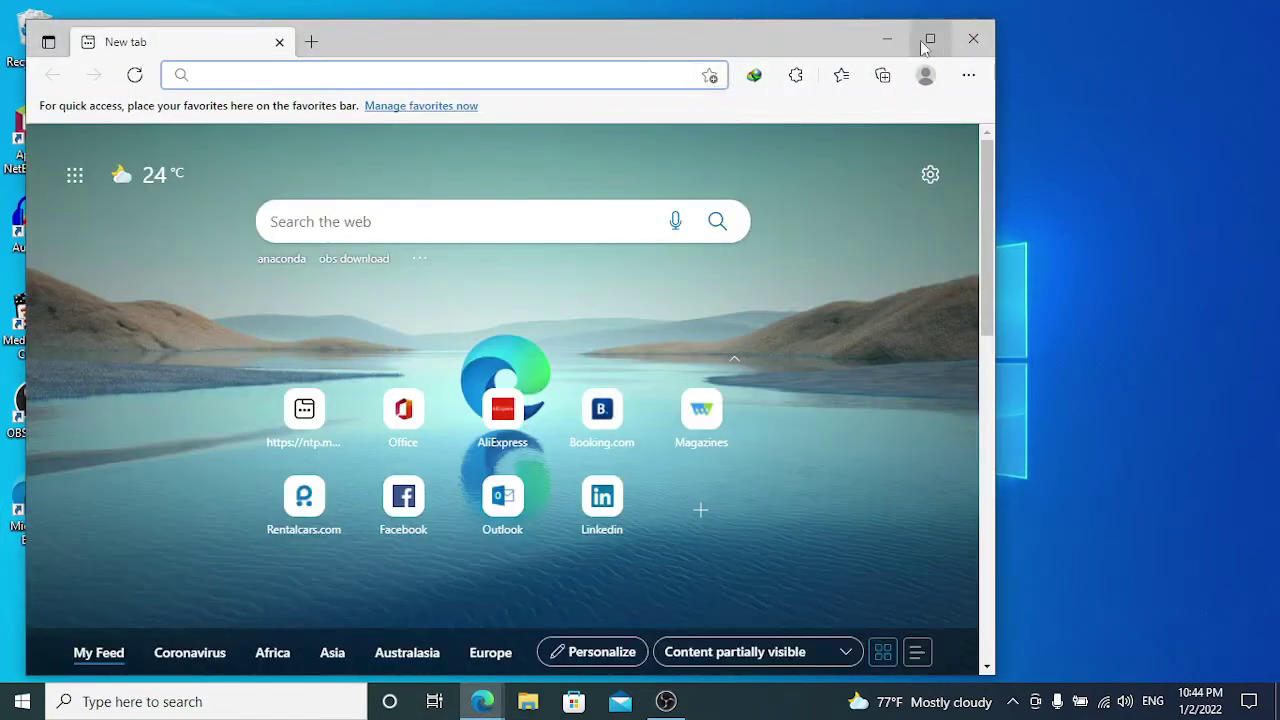
{"action": "left_click", "coordinate": [924, 42]}
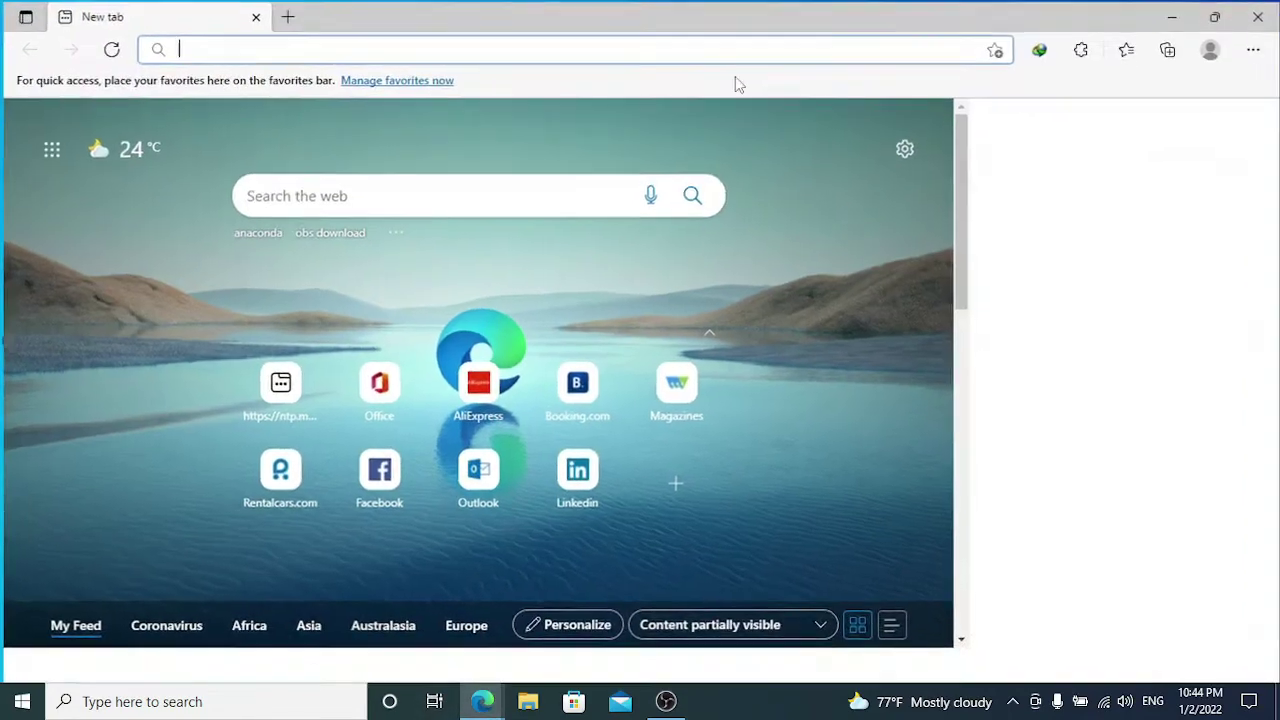
{"action": "left_click", "coordinate": [444, 48]}
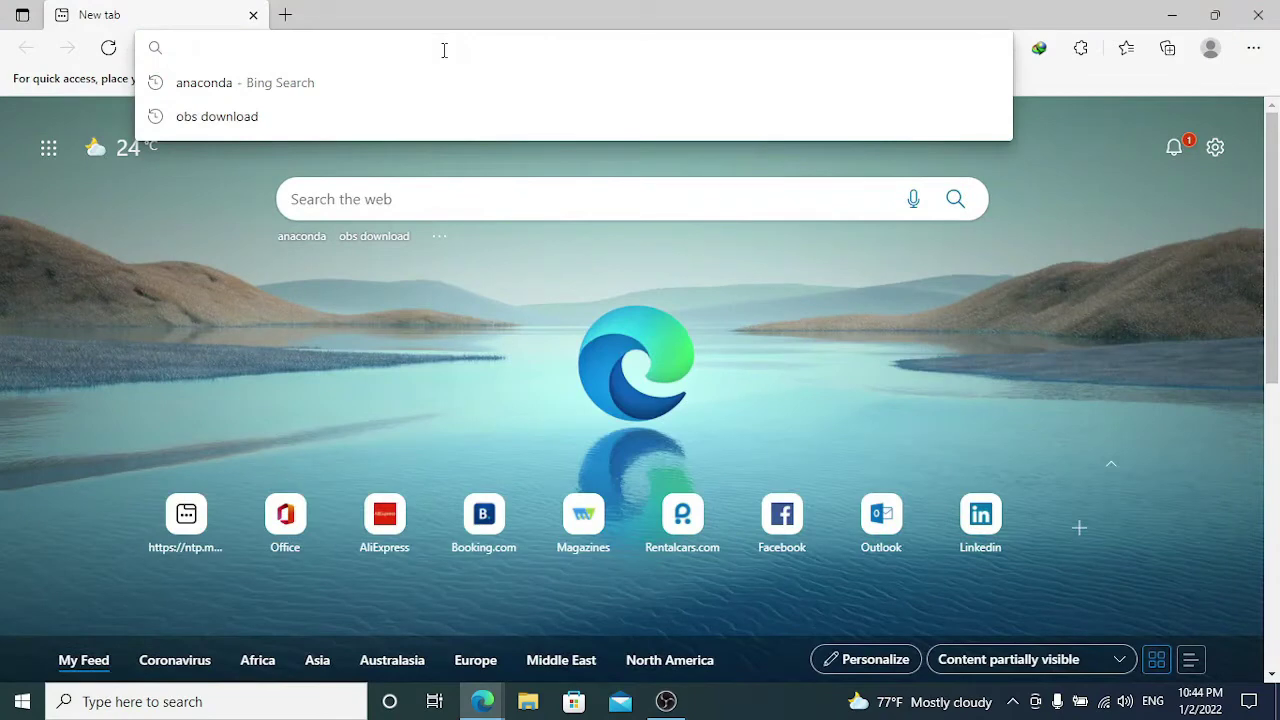
{"action": "left_click", "coordinate": [332, 80]}
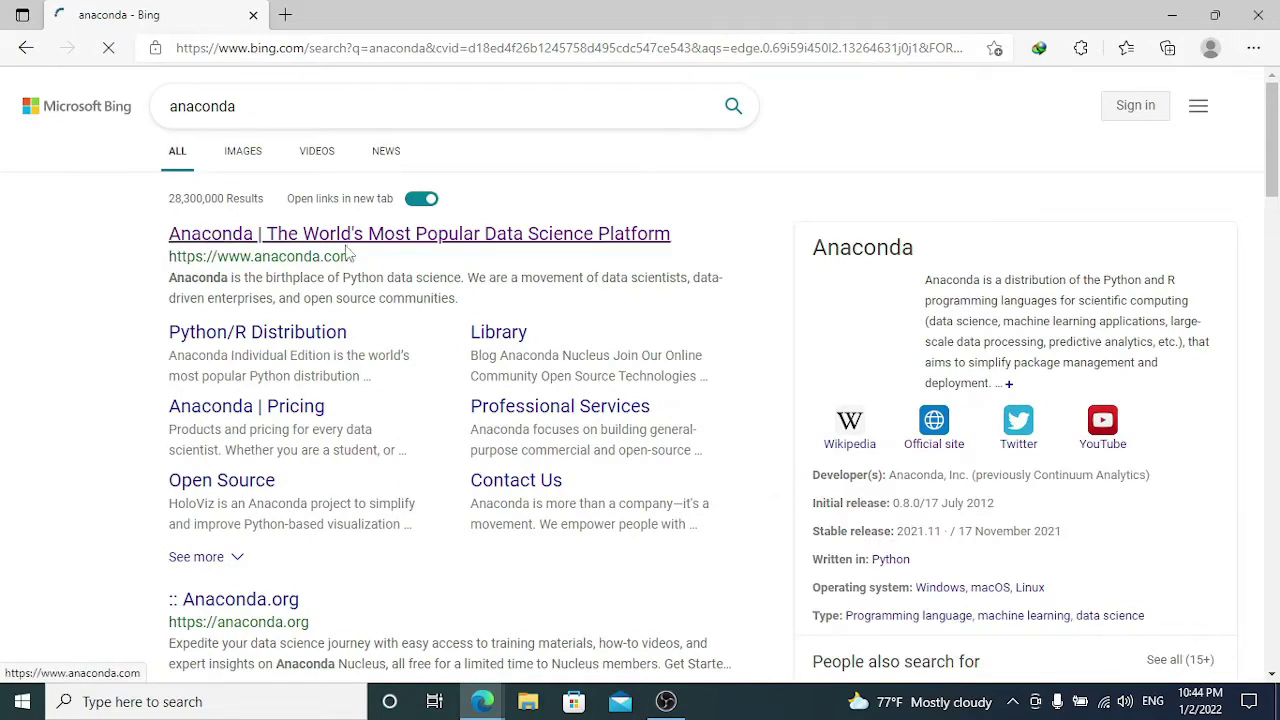
{"action": "left_click", "coordinate": [548, 240]}
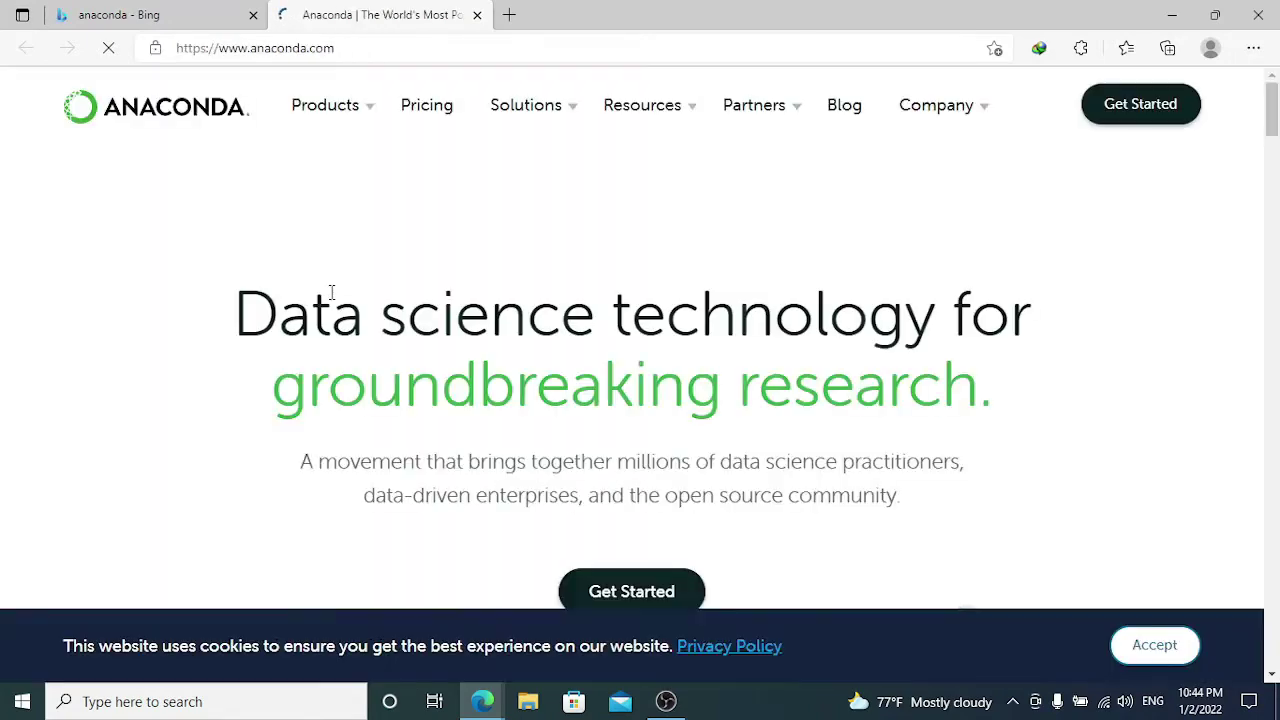
Open the Anaconda installers download page from the site's Get Started options, accepting the cookie notice
{"action": "scroll", "coordinate": [519, 387], "scroll_direction": "down", "scroll_amount": 2}
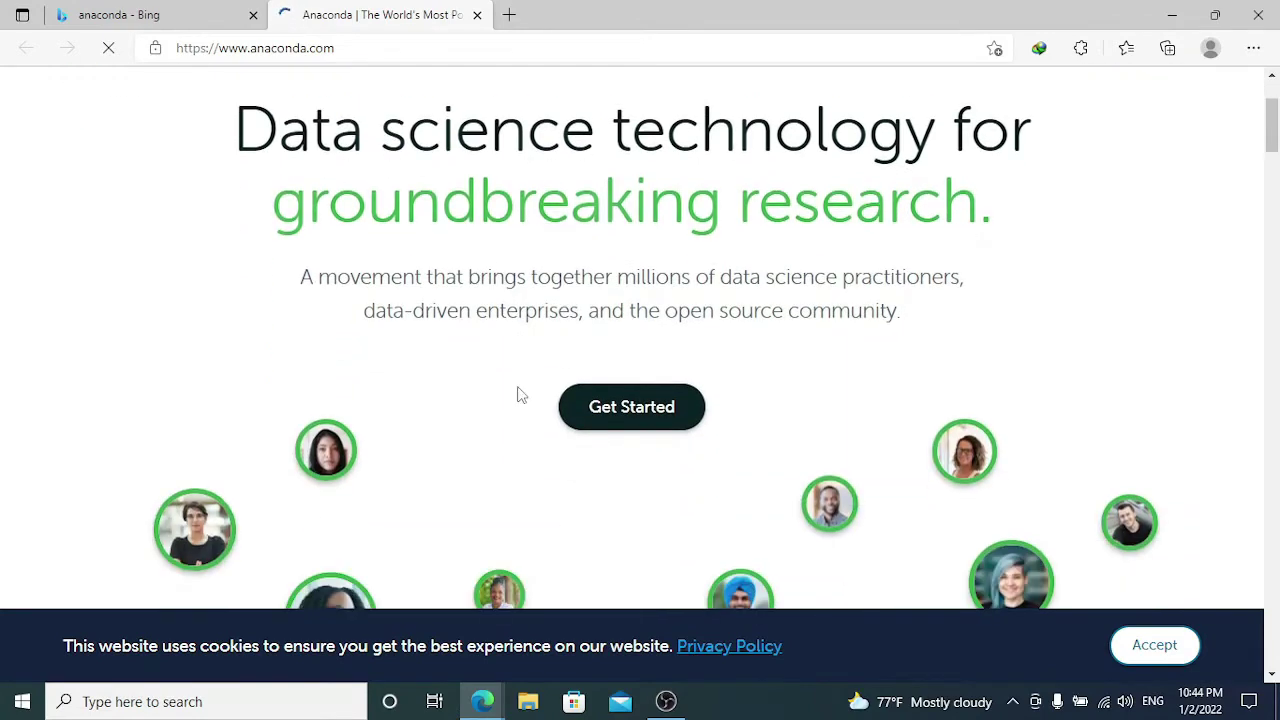
{"action": "scroll", "coordinate": [519, 387], "scroll_direction": "up", "scroll_amount": 2}
{"action": "scroll", "coordinate": [519, 387], "scroll_direction": "down", "scroll_amount": 2}
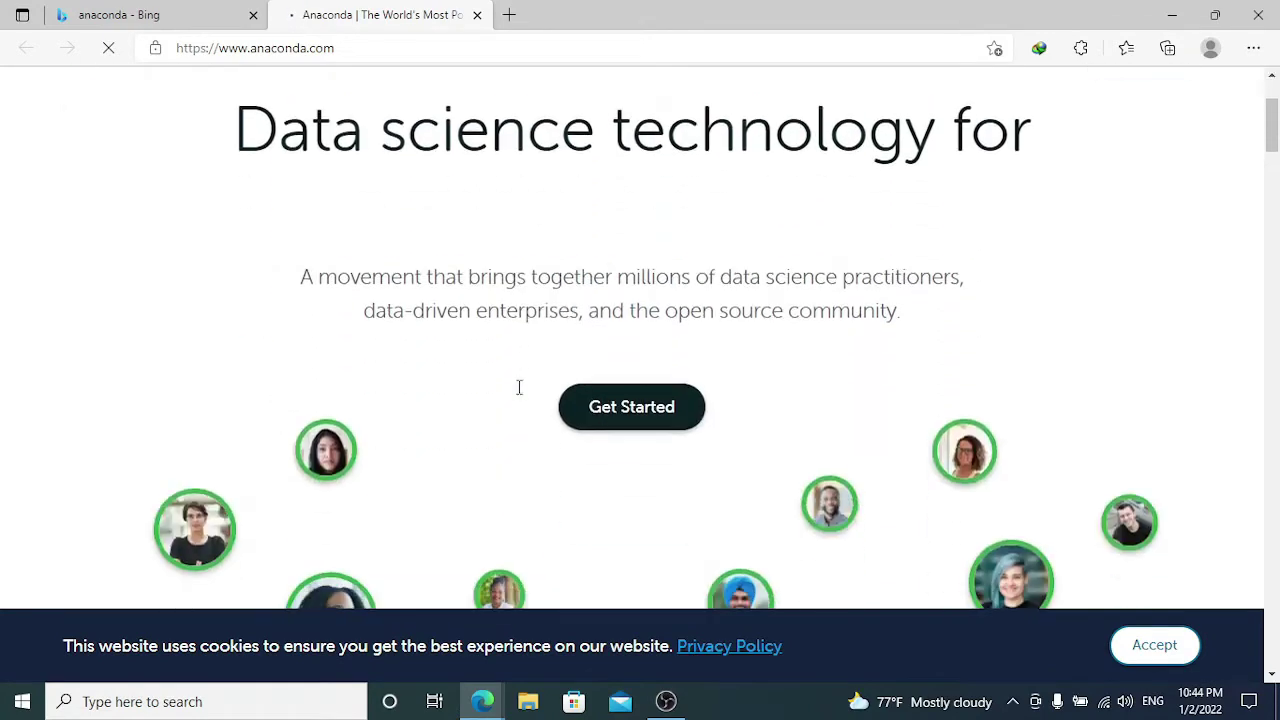
{"action": "left_click", "coordinate": [634, 408]}
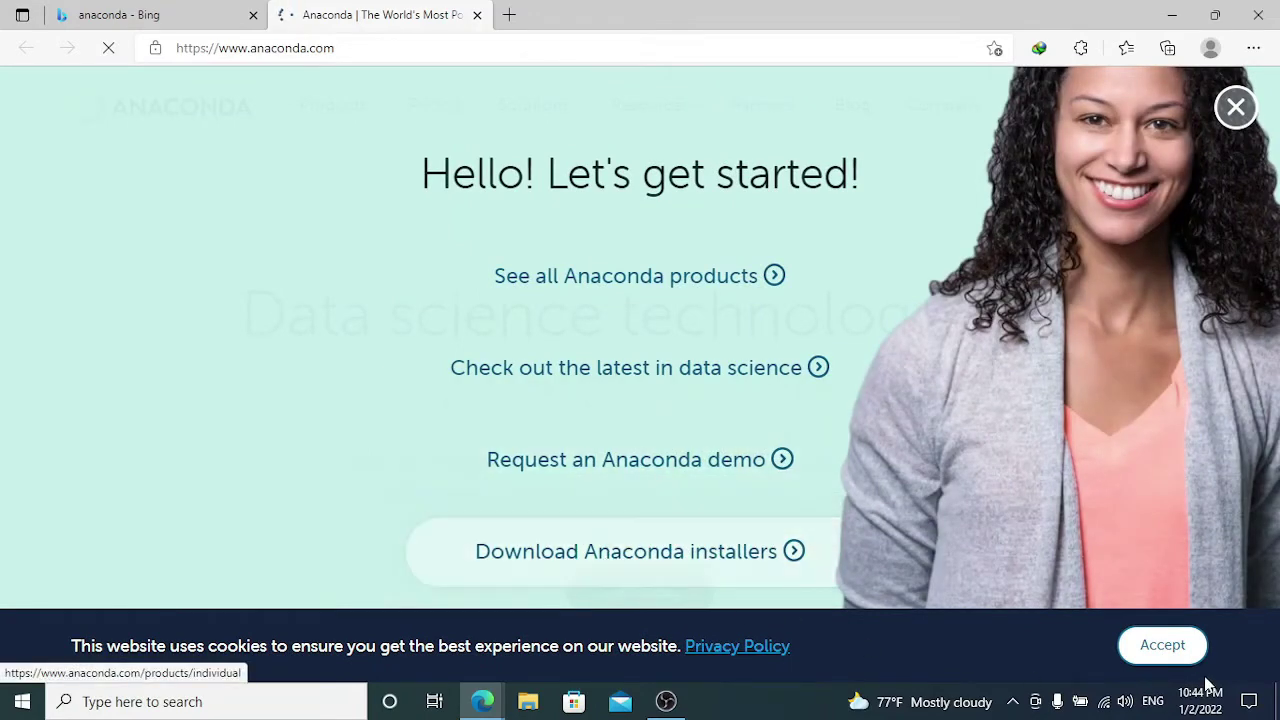
{"action": "left_click", "coordinate": [1165, 648]}
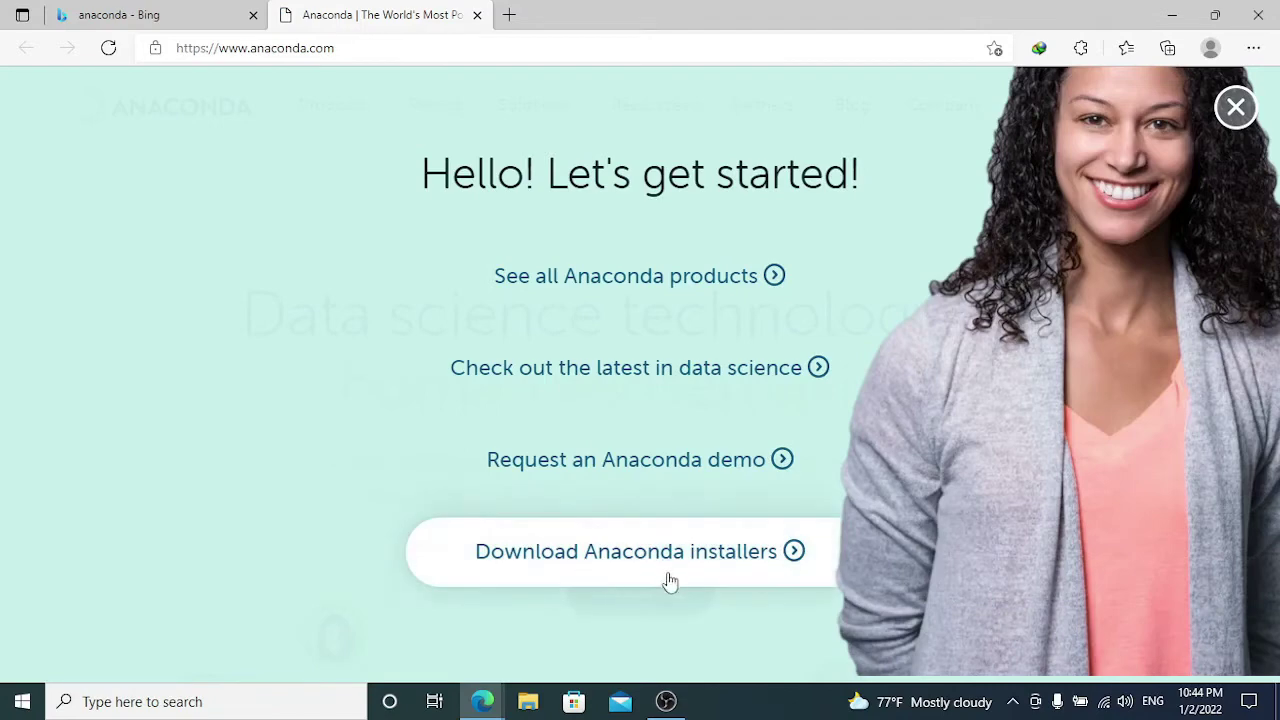
{"action": "left_click", "coordinate": [630, 578]}
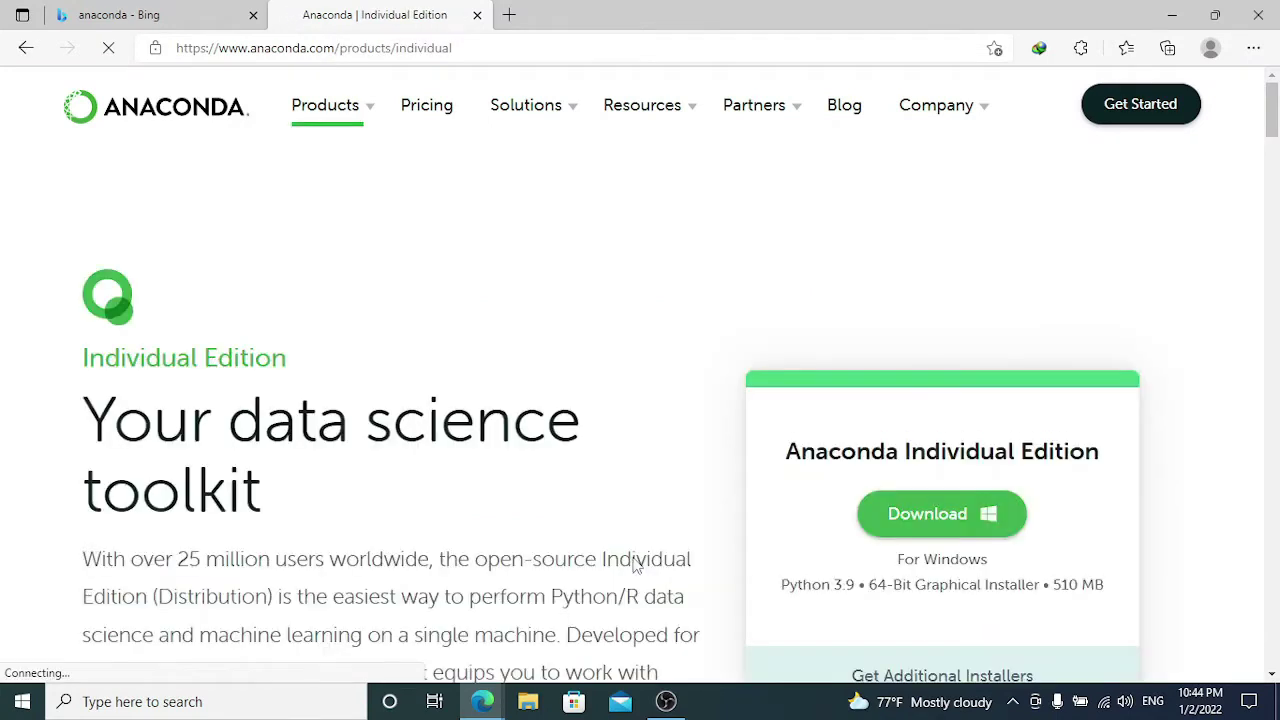
Start downloading the Anaconda Individual Edition installer for Windows, cancel the transfer, and put the browser away
{"action": "scroll", "coordinate": [821, 433], "scroll_direction": "down", "scroll_amount": 2}
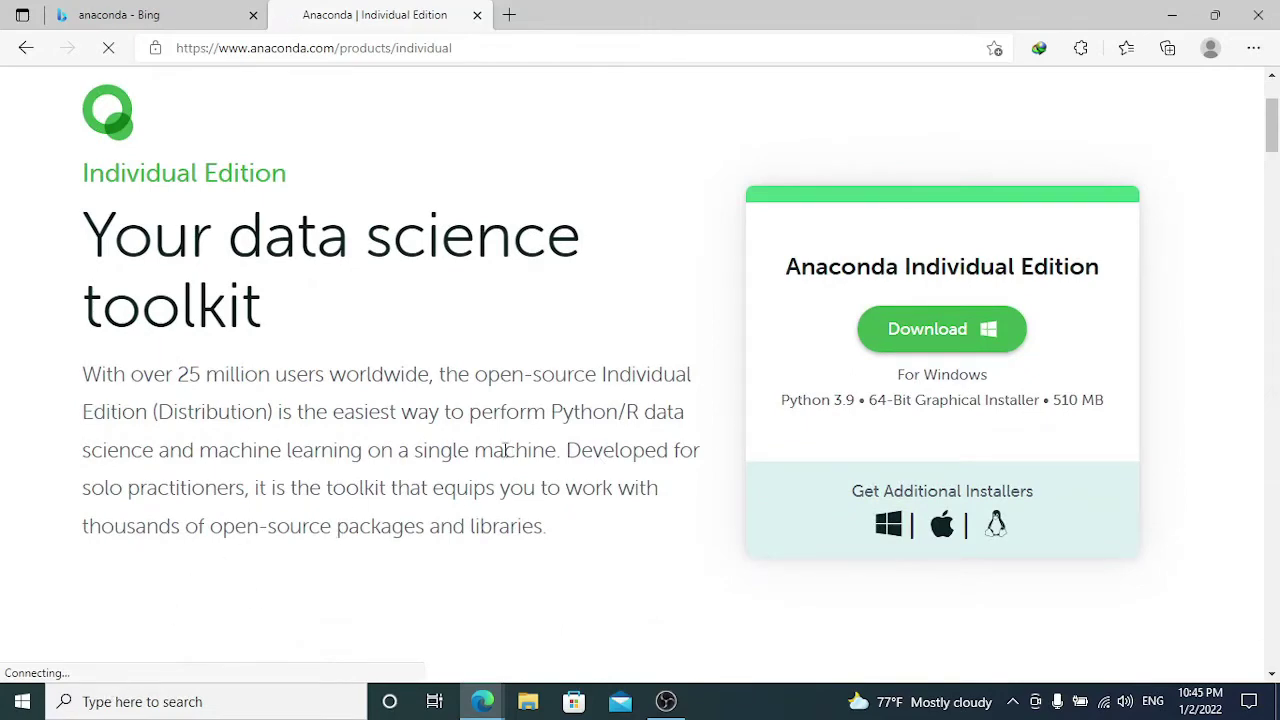
{"action": "scroll", "coordinate": [945, 435], "scroll_direction": "up", "scroll_amount": 1}
{"action": "left_click", "coordinate": [946, 428]}
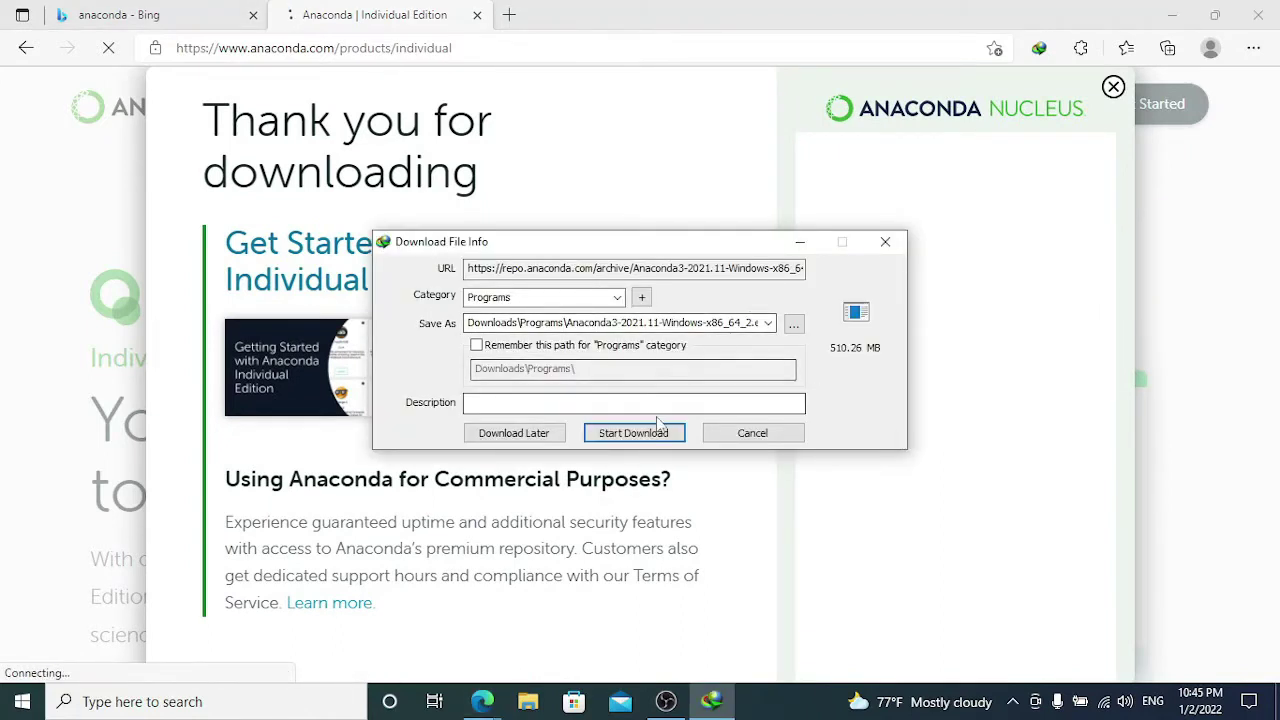
{"action": "left_click", "coordinate": [636, 433]}
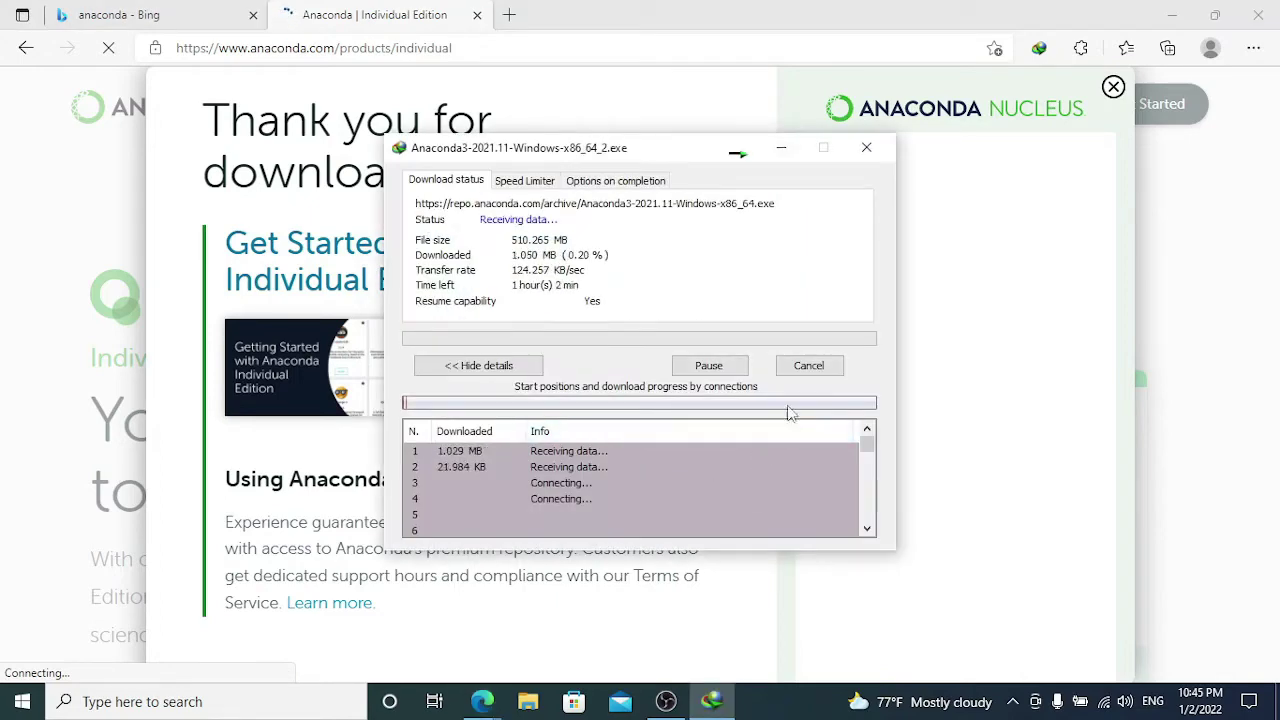
{"action": "left_click", "coordinate": [809, 366]}
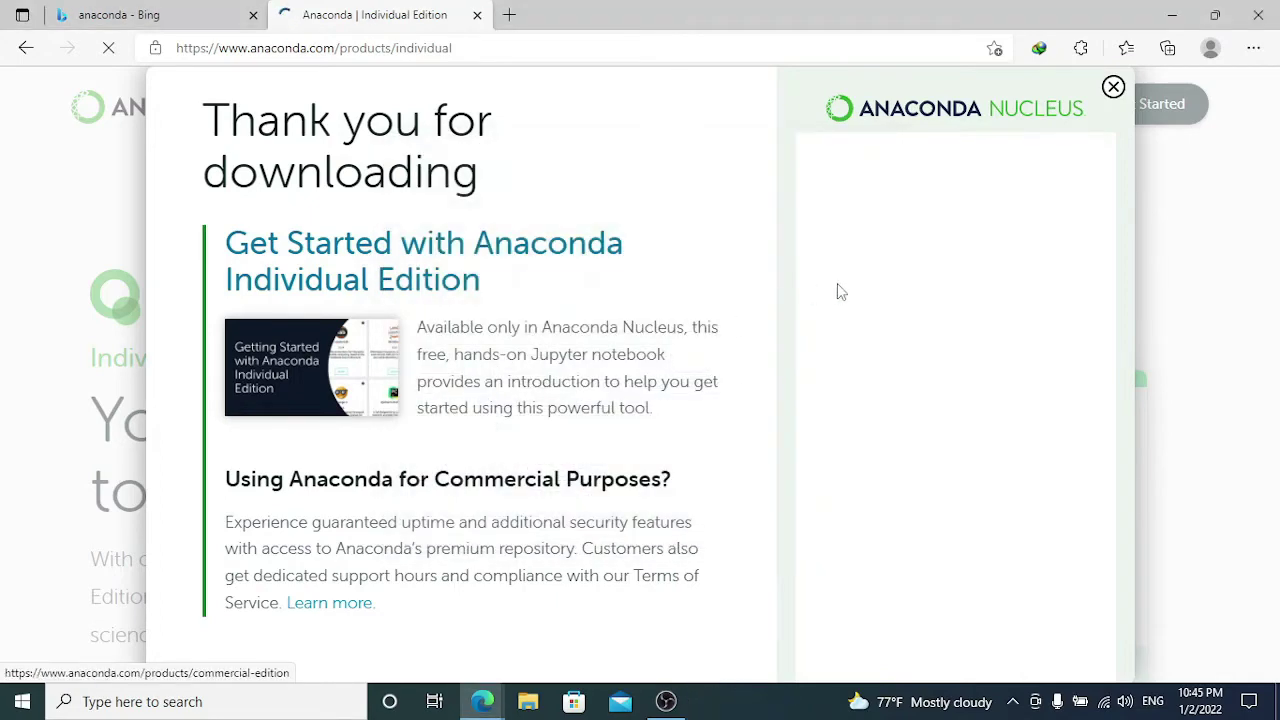
{"action": "left_click", "coordinate": [1113, 88]}
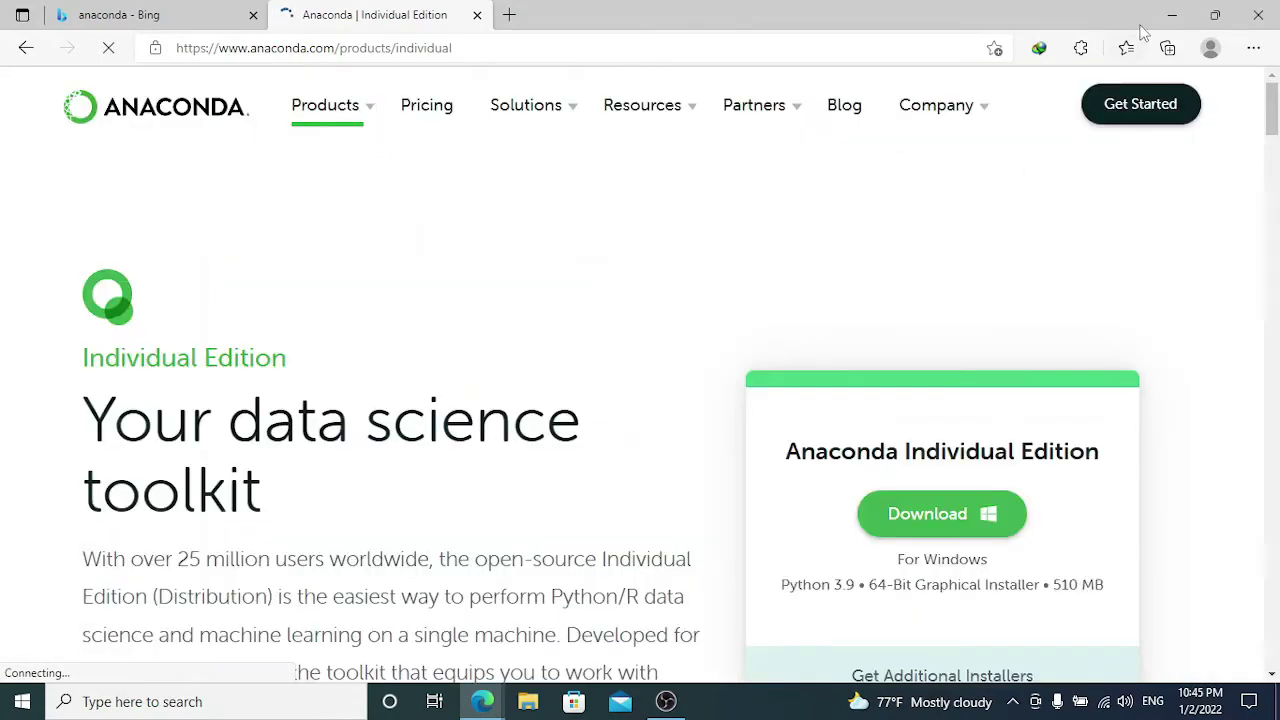
{"action": "left_click", "coordinate": [1172, 15]}
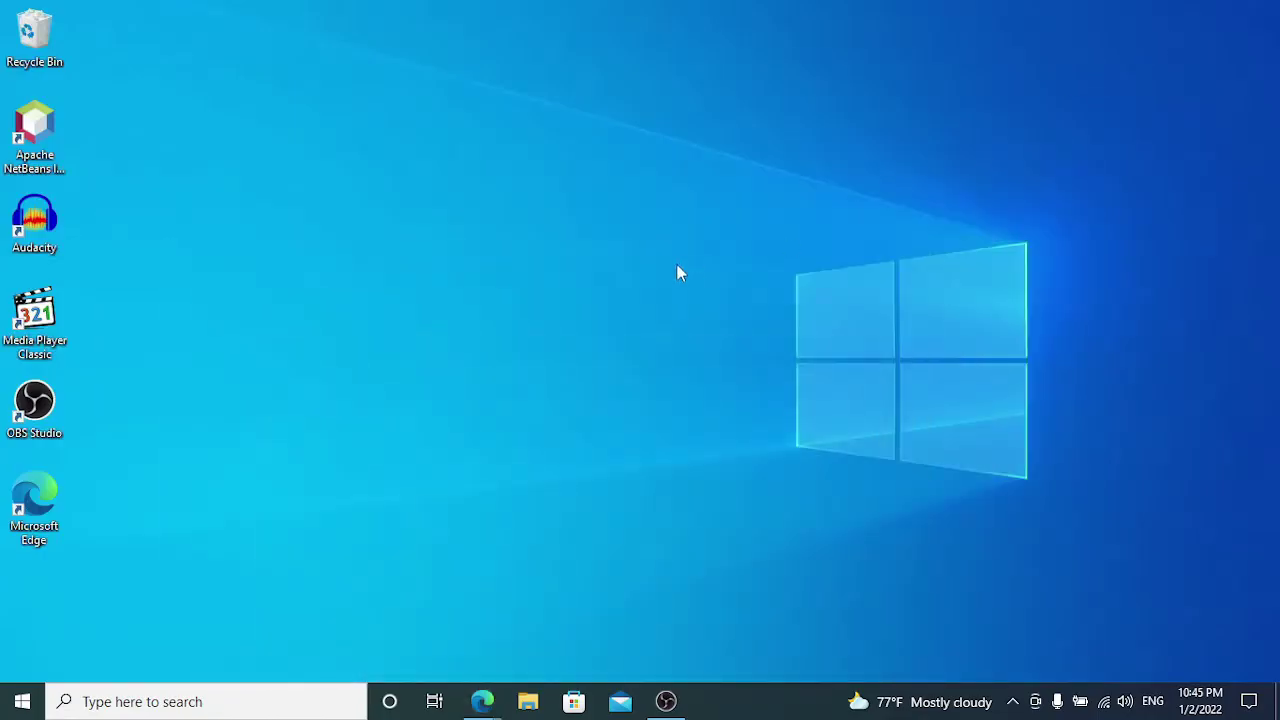
Run the Anaconda3-2021.11-Windows-x86_64 installer from the Programs folder inside Downloads, and minimize the folder window
{"action": "left_click", "coordinate": [528, 701]}
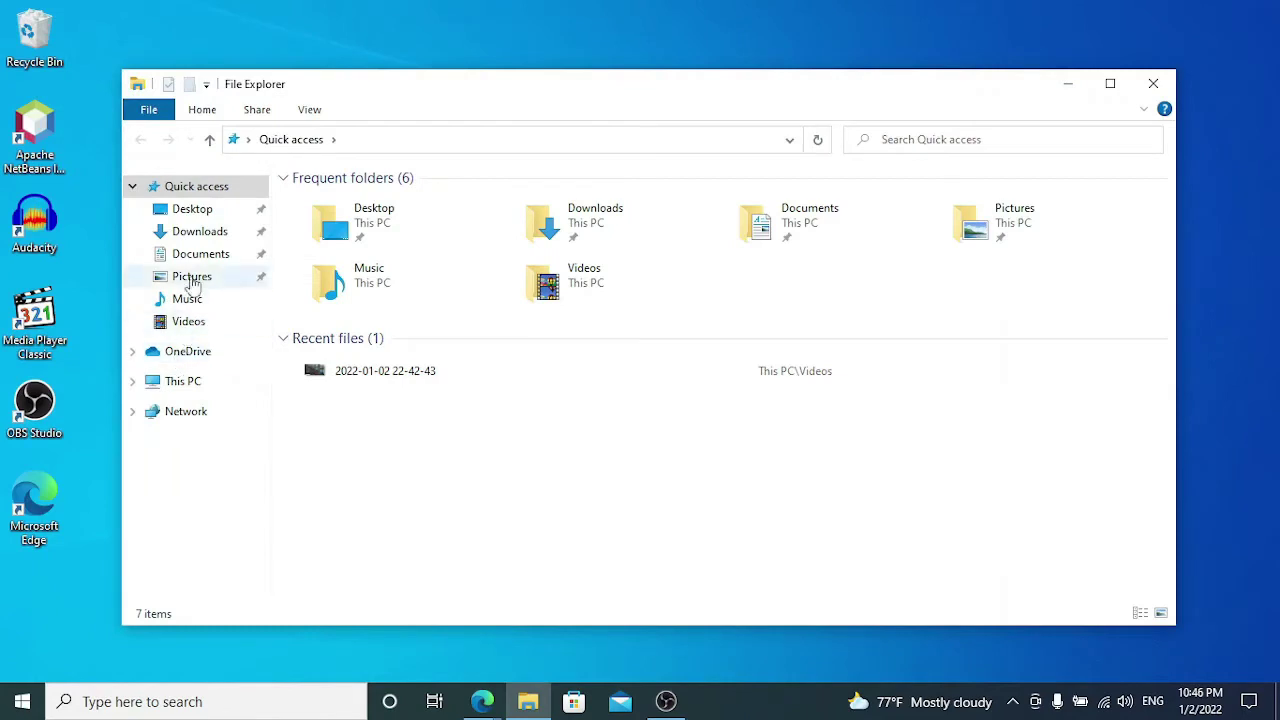
{"action": "left_click", "coordinate": [195, 233]}
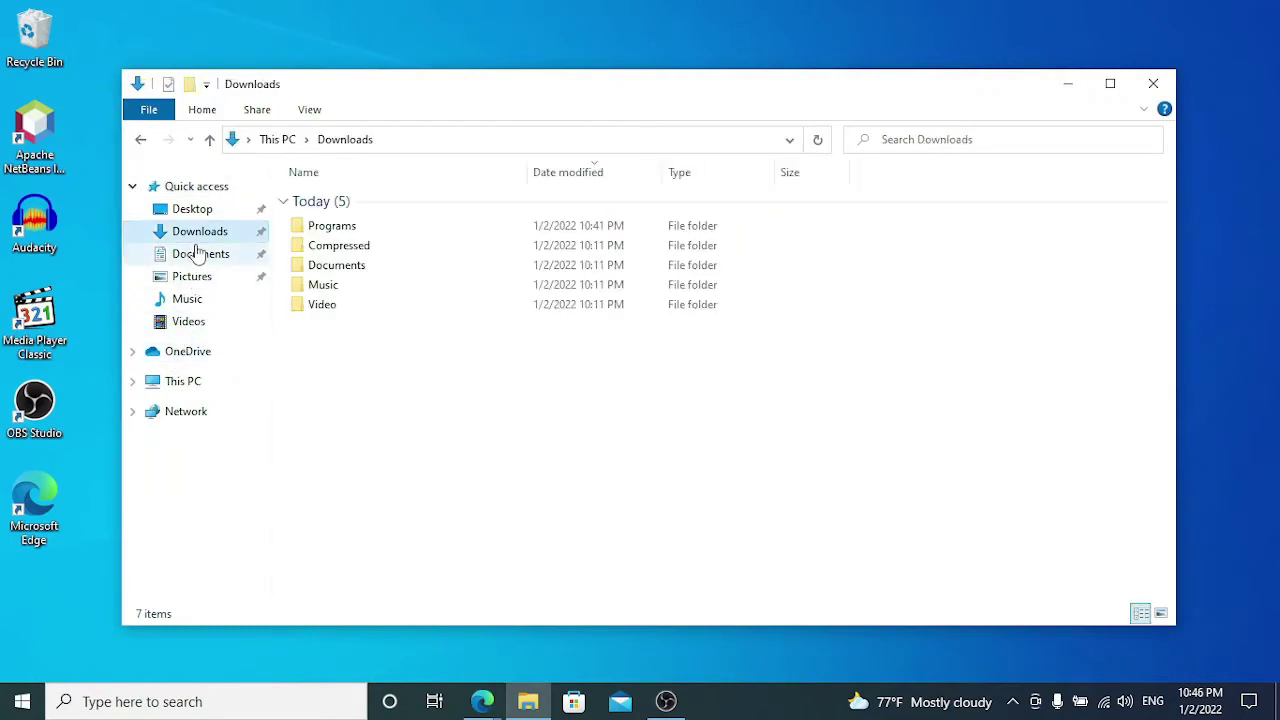
{"action": "double_click", "coordinate": [330, 228]}
{"action": "double_click", "coordinate": [331, 203]}
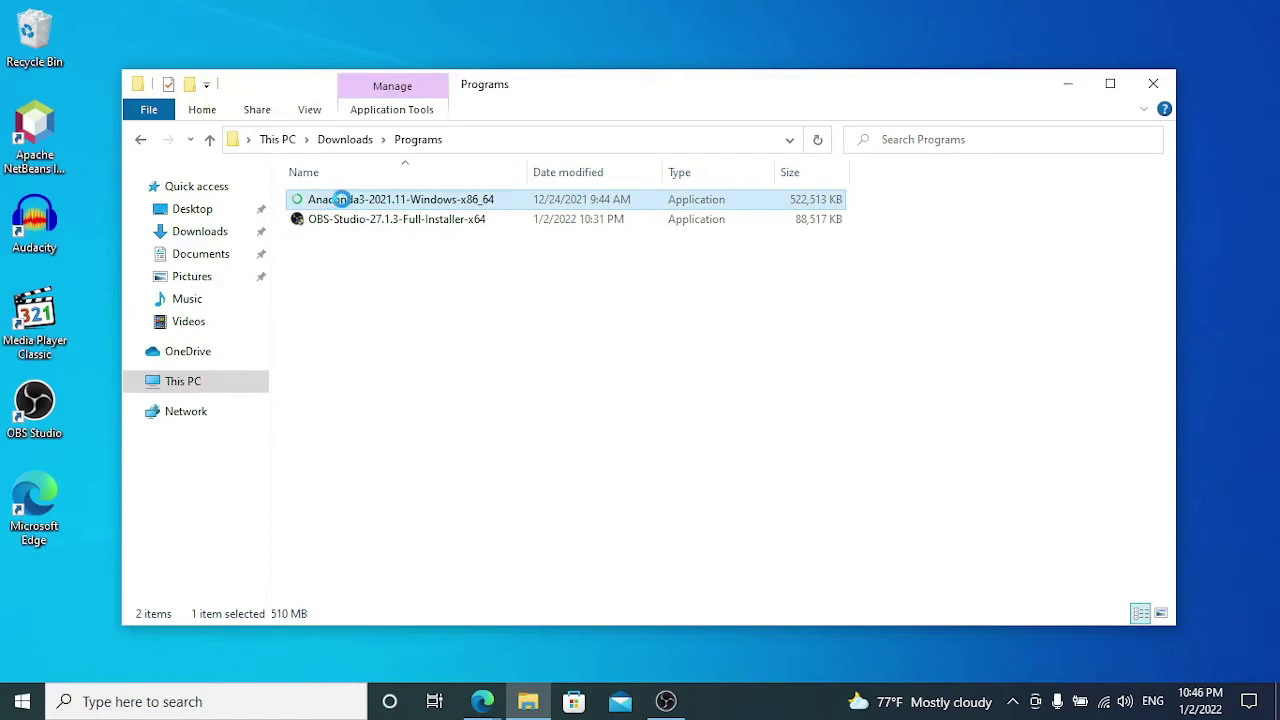
{"action": "right_click", "coordinate": [332, 204]}
{"action": "left_click", "coordinate": [370, 238]}
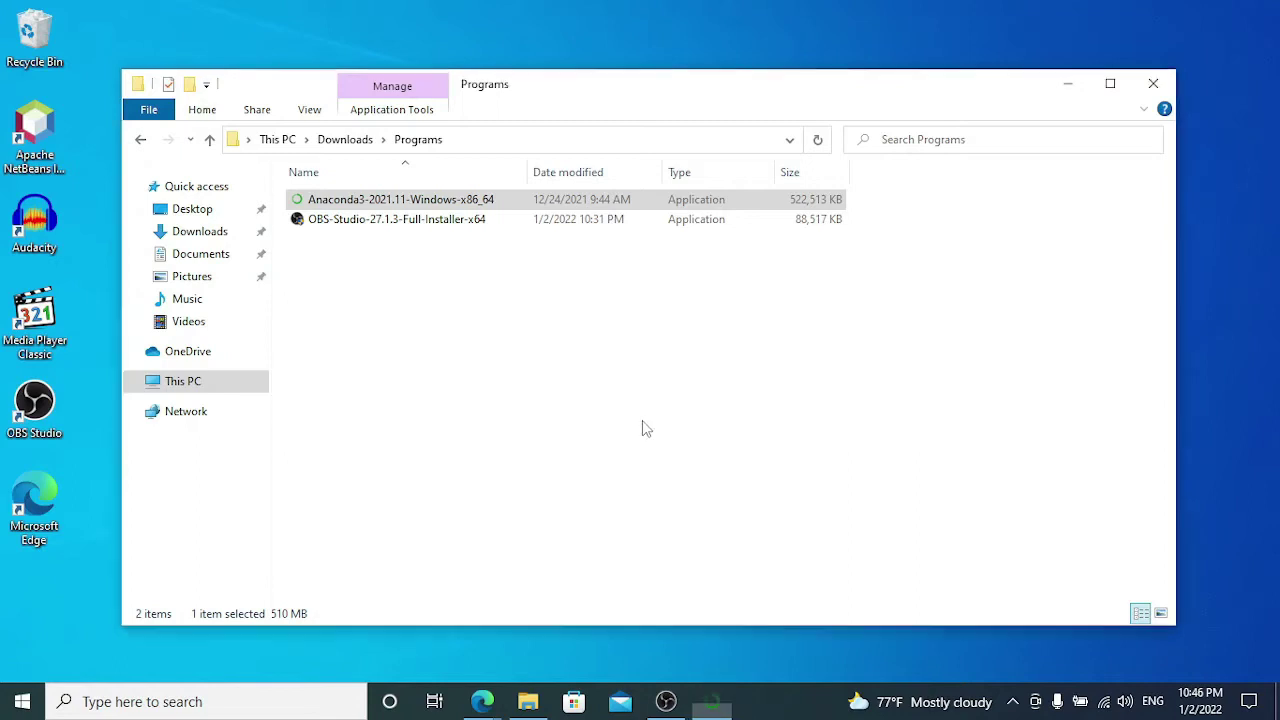
{"action": "left_click", "coordinate": [1068, 84]}
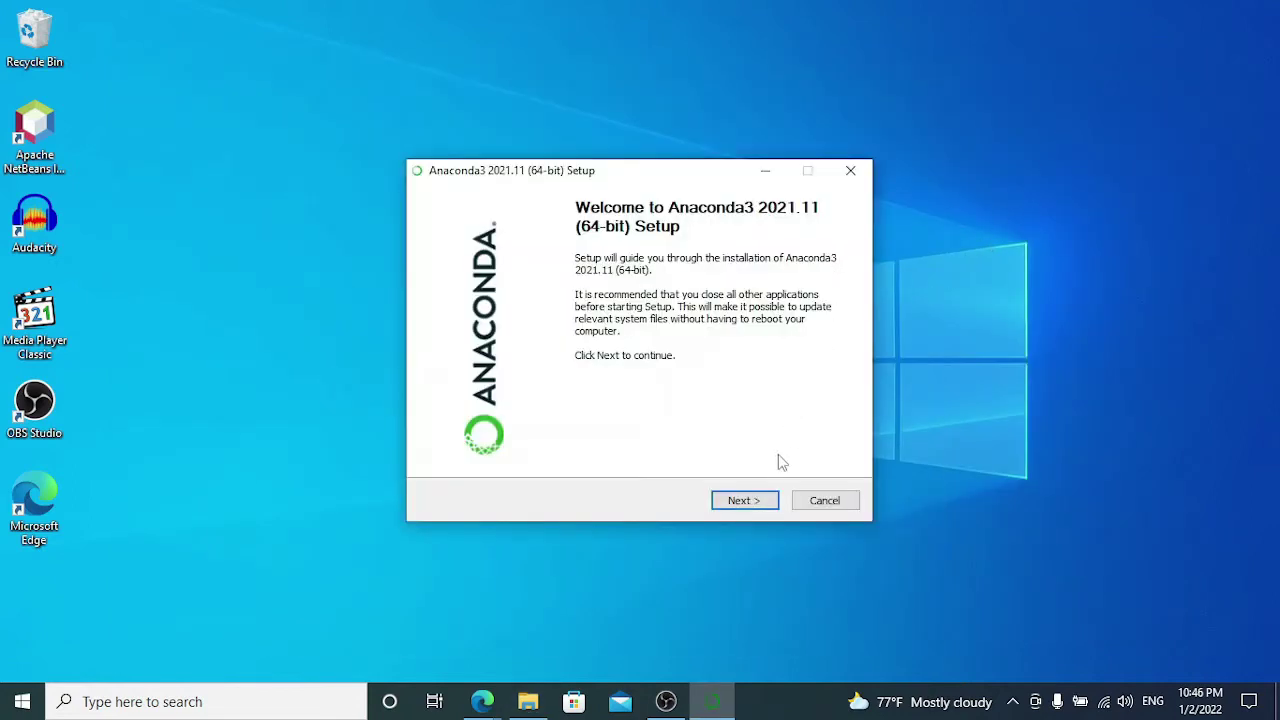
Accept the Anaconda3 license agreement and proceed with the All Users installation type
{"action": "left_click", "coordinate": [748, 503]}
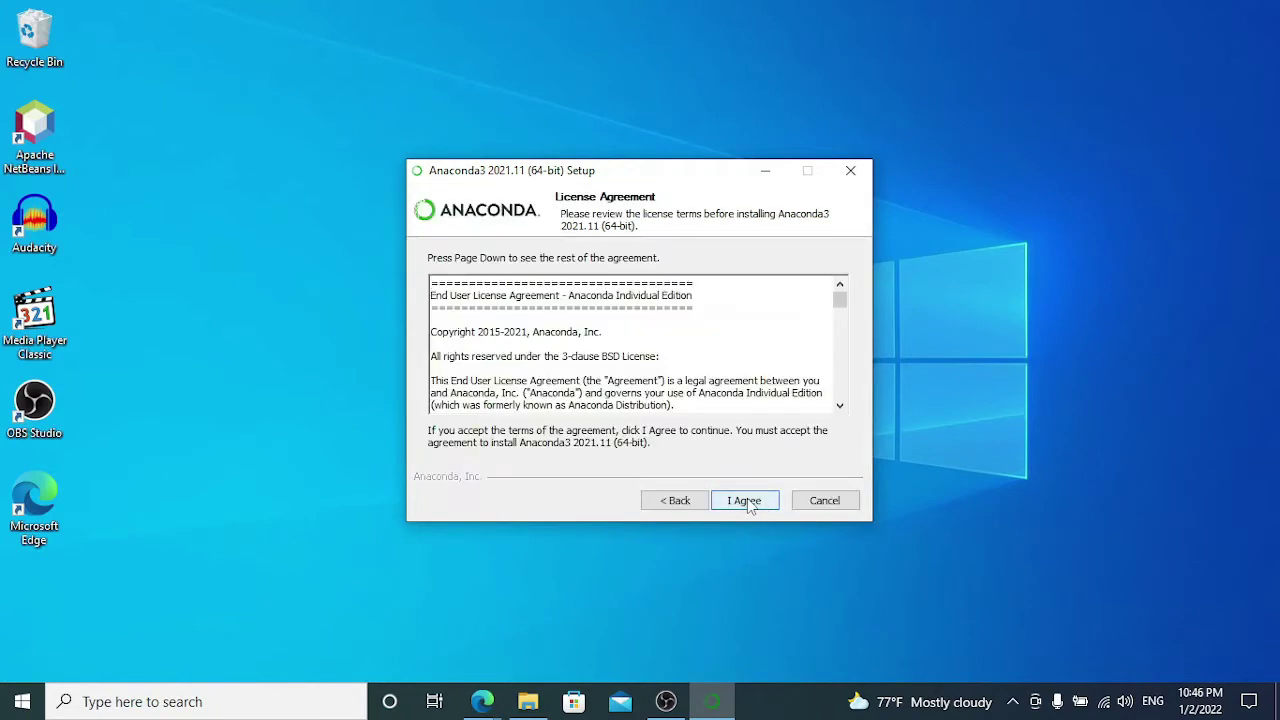
{"action": "scroll", "coordinate": [635, 345], "scroll_direction": "down", "scroll_amount": 3}
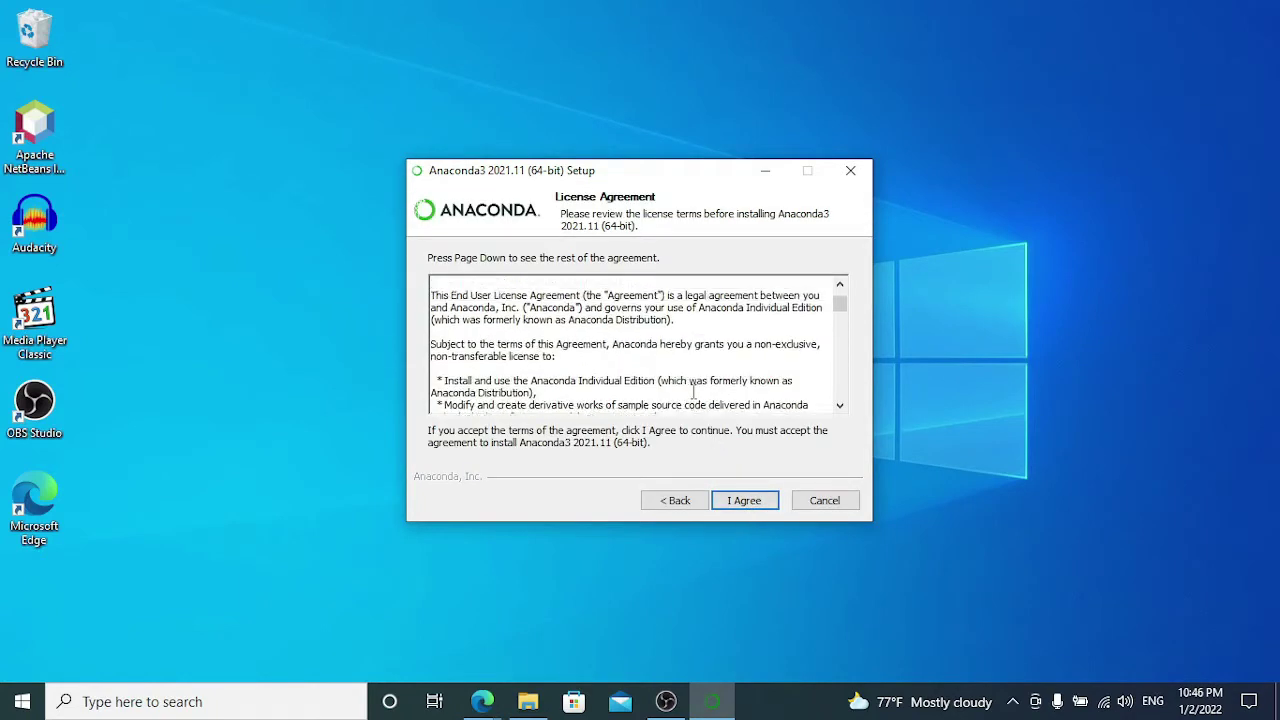
{"action": "scroll", "coordinate": [635, 345], "scroll_direction": "up", "scroll_amount": 3}
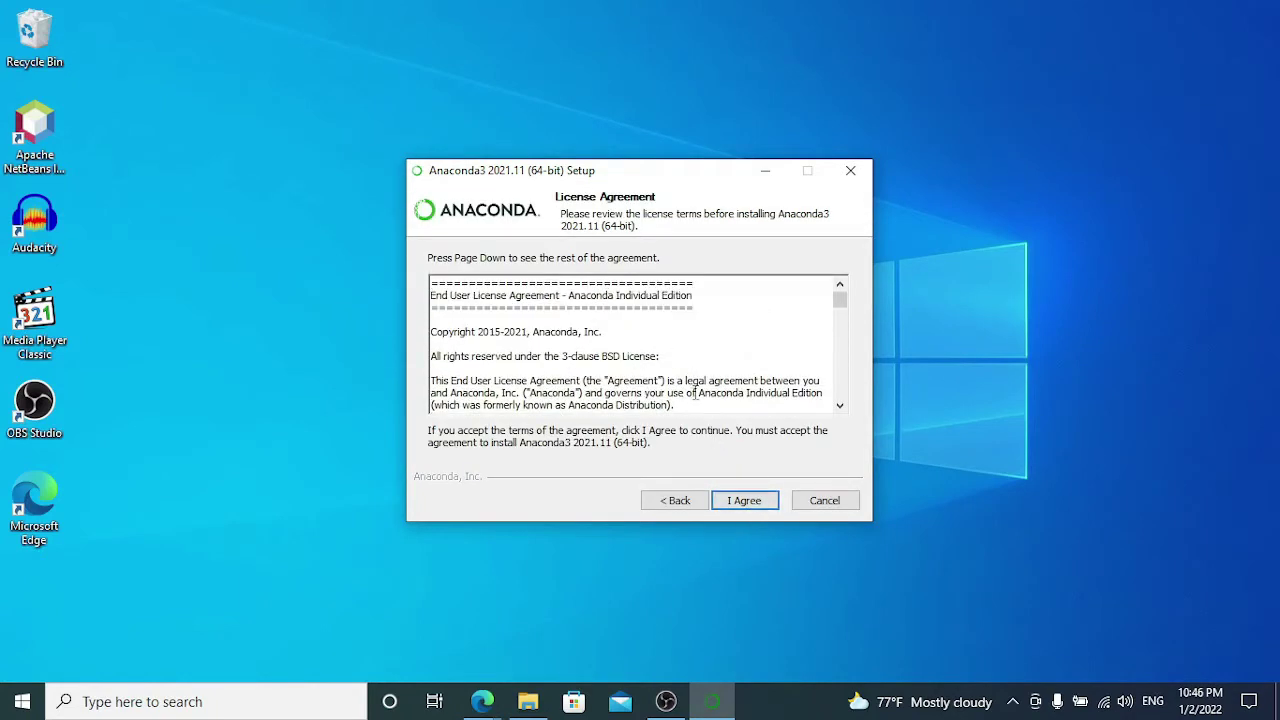
{"action": "left_click", "coordinate": [745, 500]}
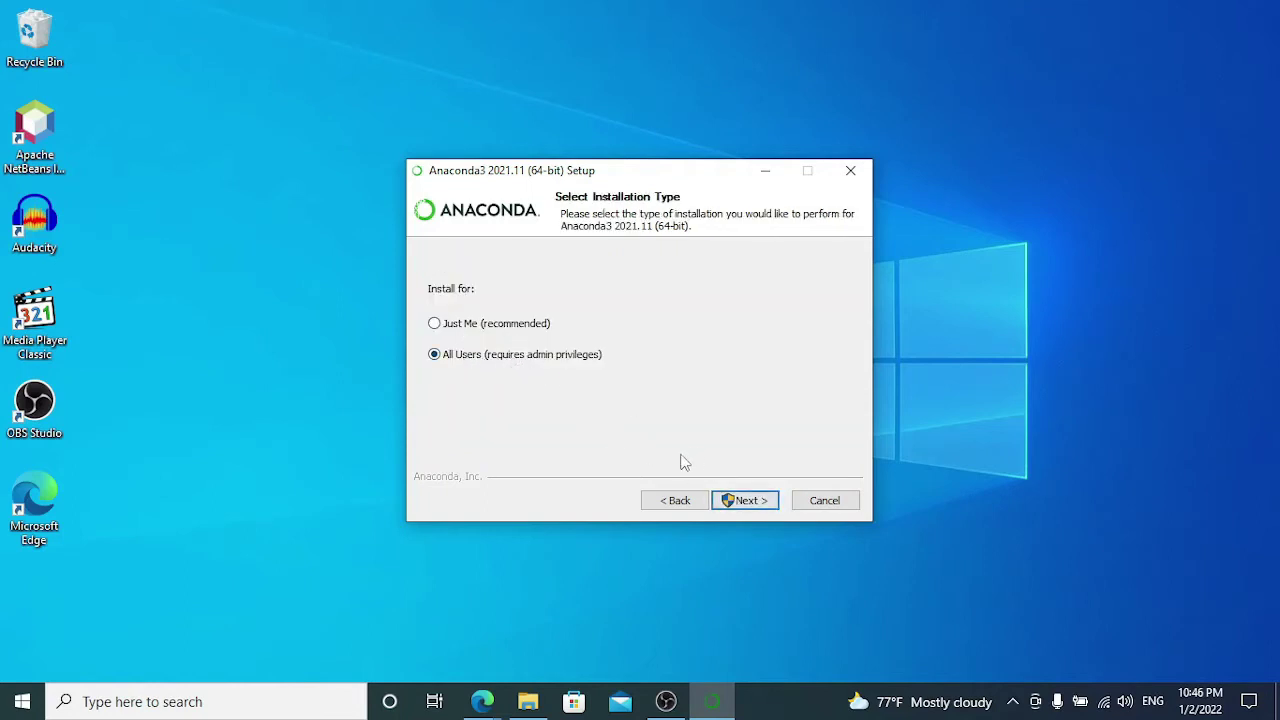
{"action": "left_click", "coordinate": [747, 500]}
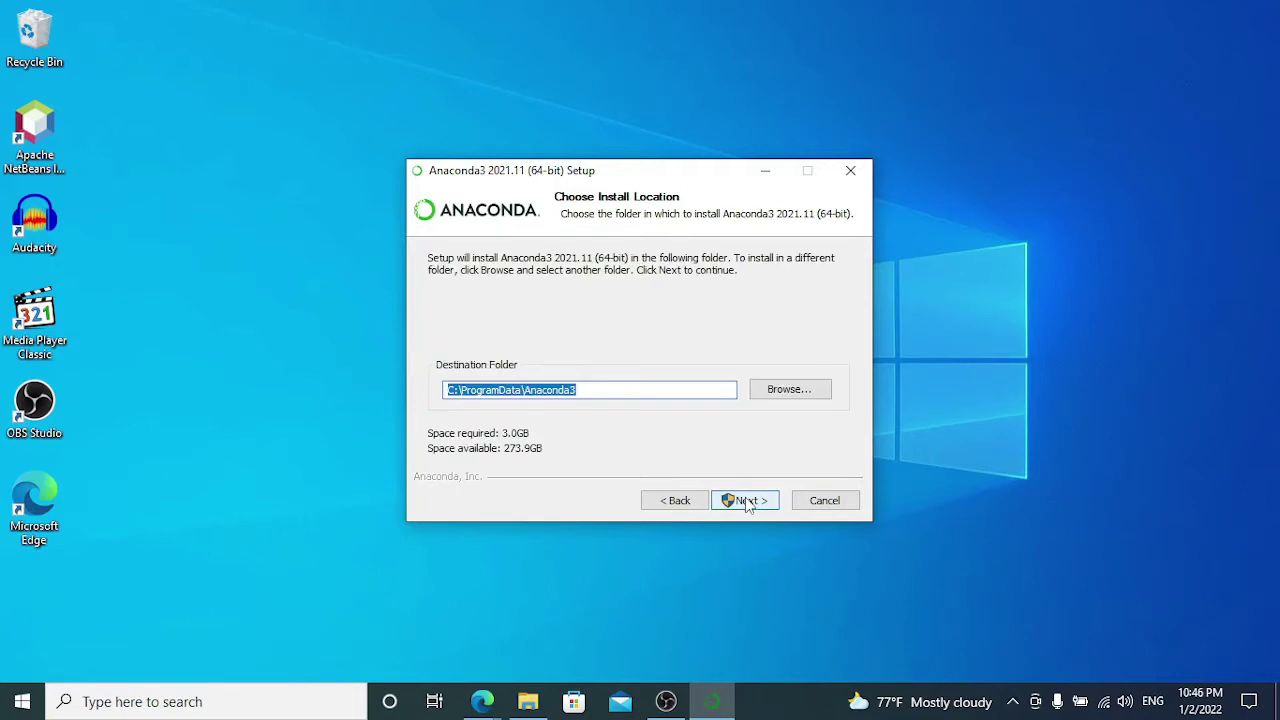
Keep C:\ProgramData\Anaconda3 as the destination folder and continue to the advanced options
{"action": "left_click_drag", "start_coordinate": [640, 394], "coordinate": [443, 372]}
{"action": "left_click_drag", "start_coordinate": [624, 392], "coordinate": [397, 375]}
{"action": "key", "text": "ctrl+shift+Right"}
{"action": "key", "text": "ctrl+shift+Right"}
{"action": "key", "text": "ctrl+shift+Left"}
{"action": "left_click", "coordinate": [753, 508]}
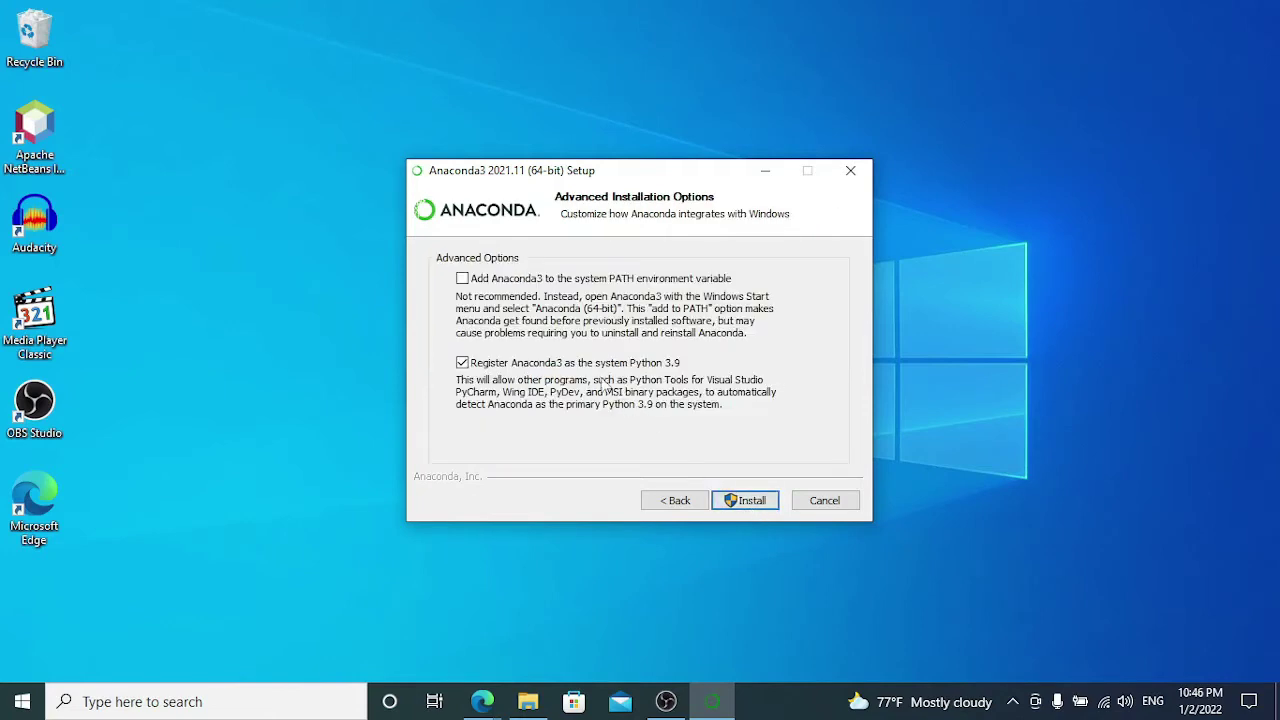
Install Anaconda3 with the option to add it to the system PATH environment variable, and continue to the final setup page
{"action": "left_click", "coordinate": [463, 279]}
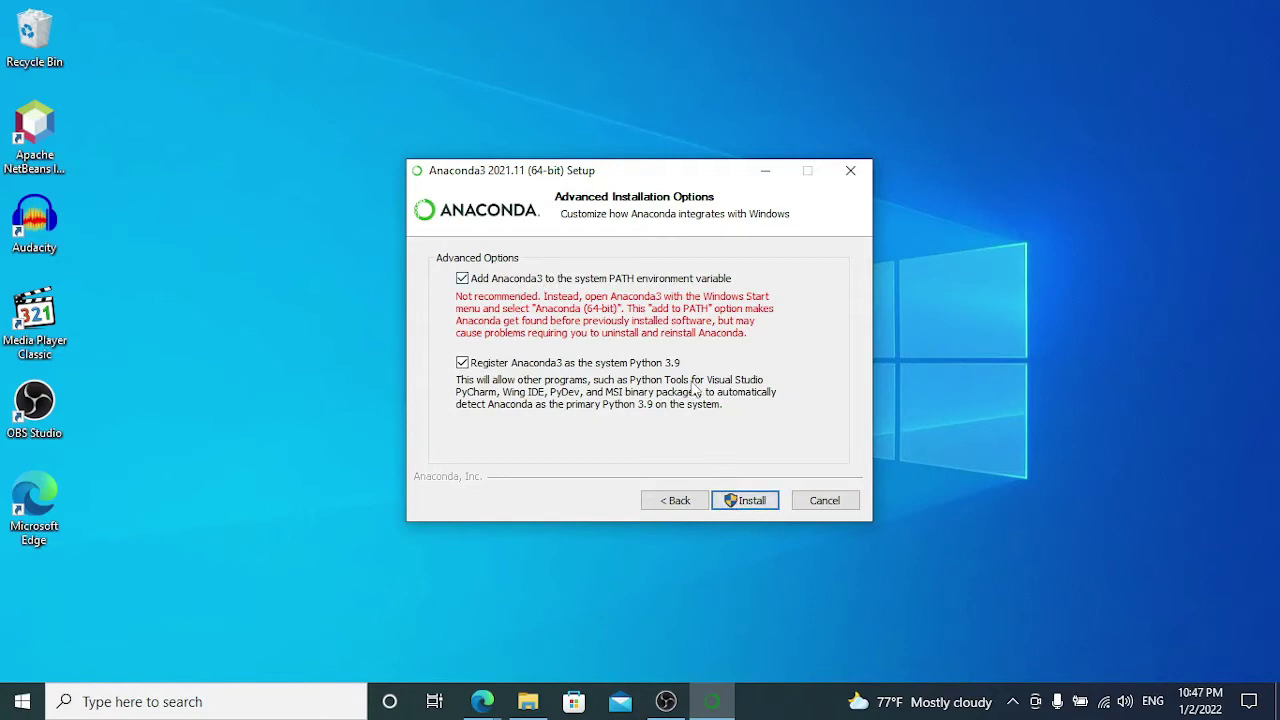
{"action": "left_click", "coordinate": [748, 499]}
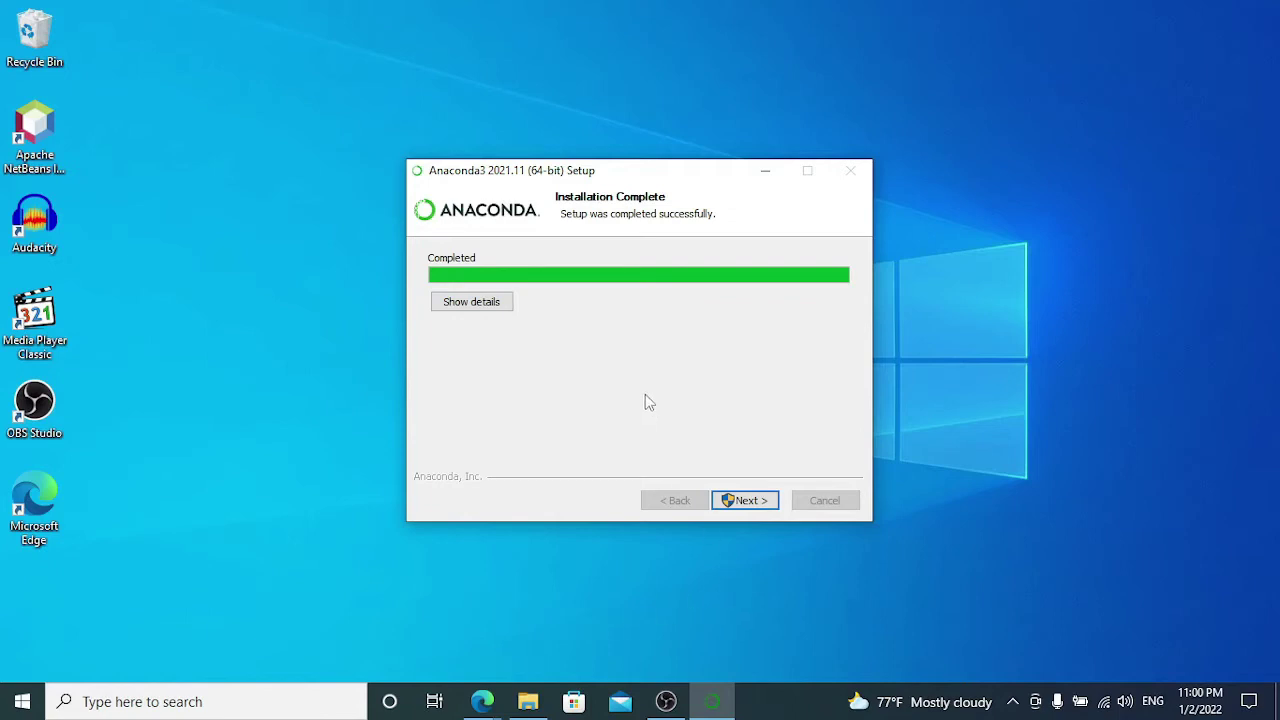
{"action": "left_click", "coordinate": [746, 501]}
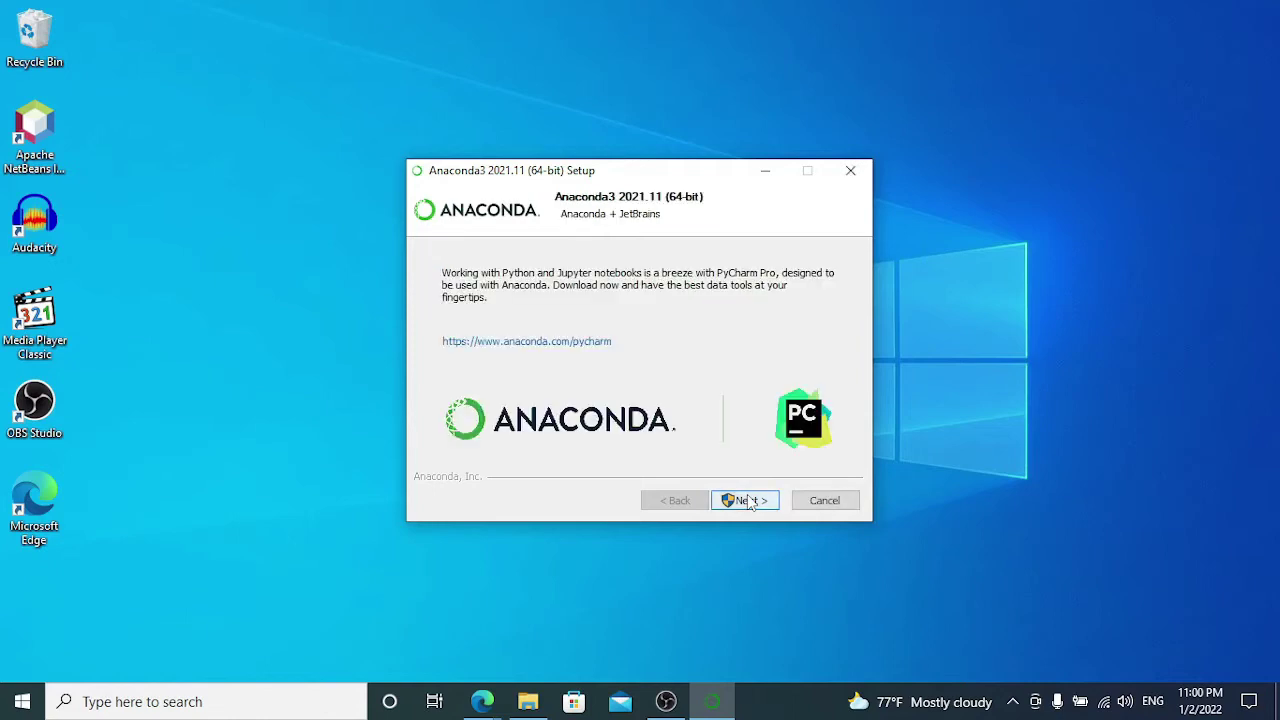
{"action": "left_click", "coordinate": [744, 500]}
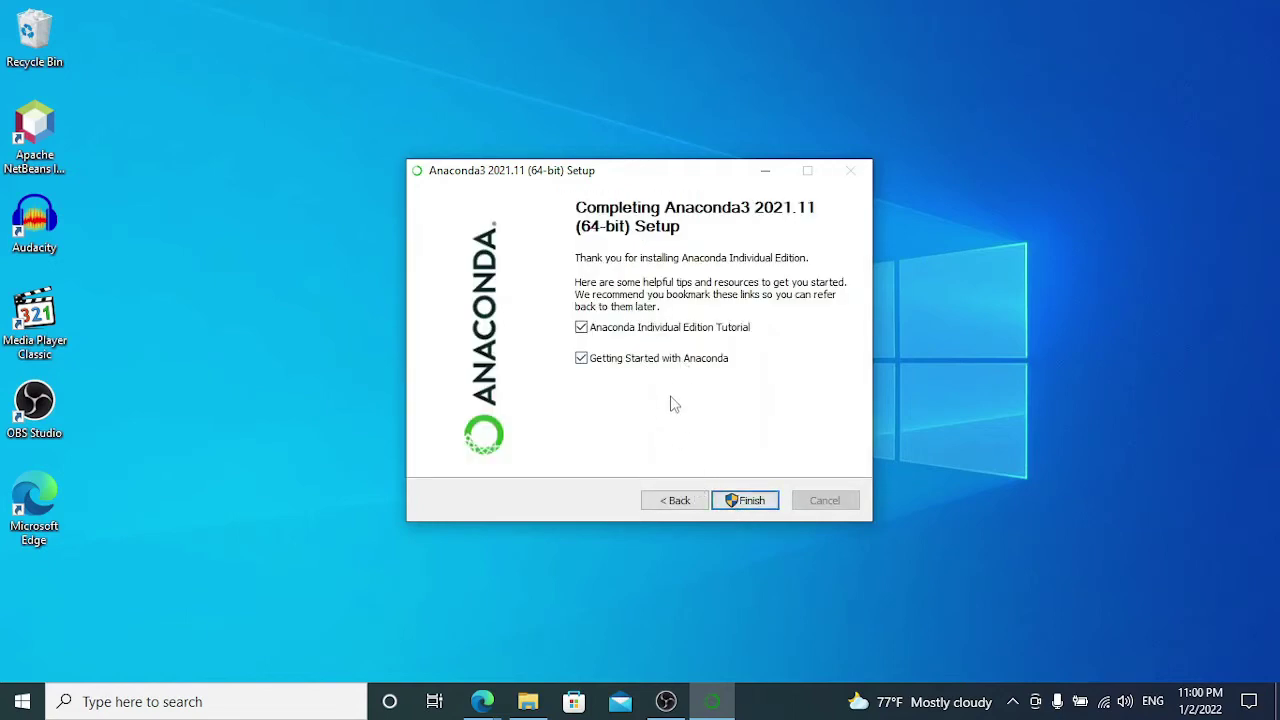
Finish the setup with the Anaconda Individual Edition Tutorial and Getting Started with Anaconda options turned off
{"action": "left_click", "coordinate": [584, 330]}
{"action": "left_click", "coordinate": [582, 359]}
{"action": "left_click", "coordinate": [730, 502]}
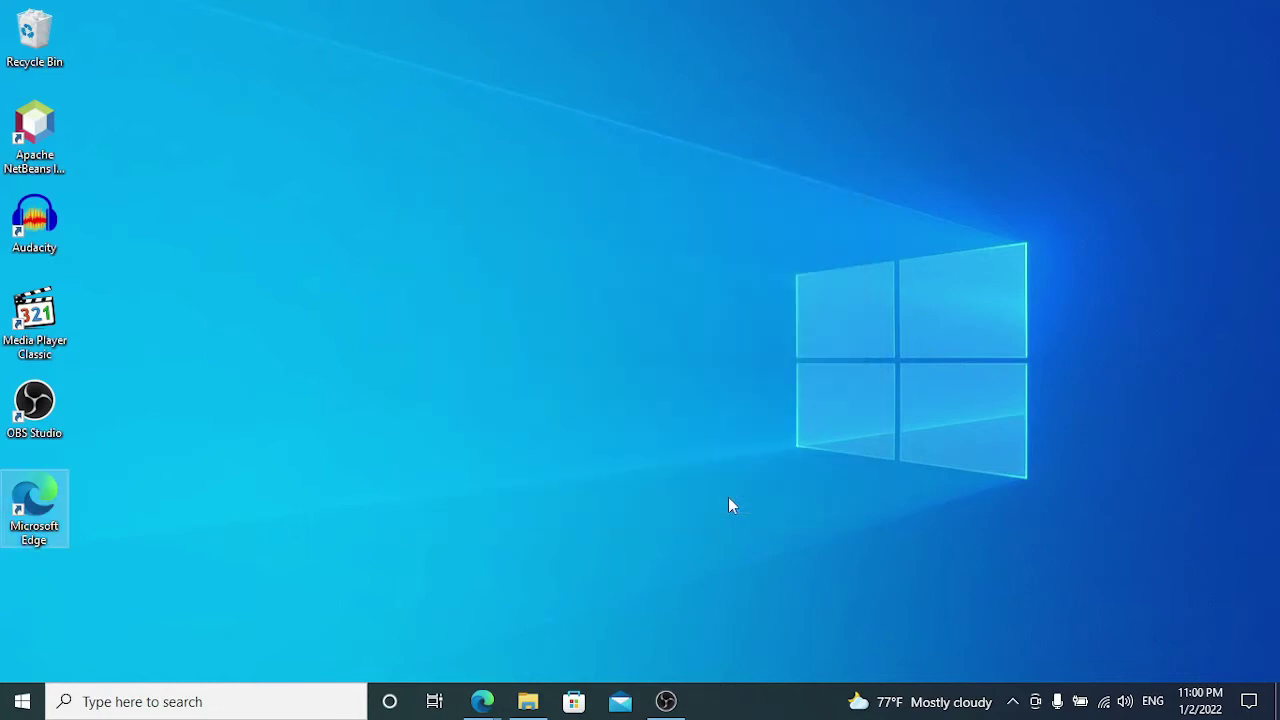
Expand the Anaconda3 (64-bit) program folder and examine the applications it contains
{"action": "left_click", "coordinate": [22, 701]}
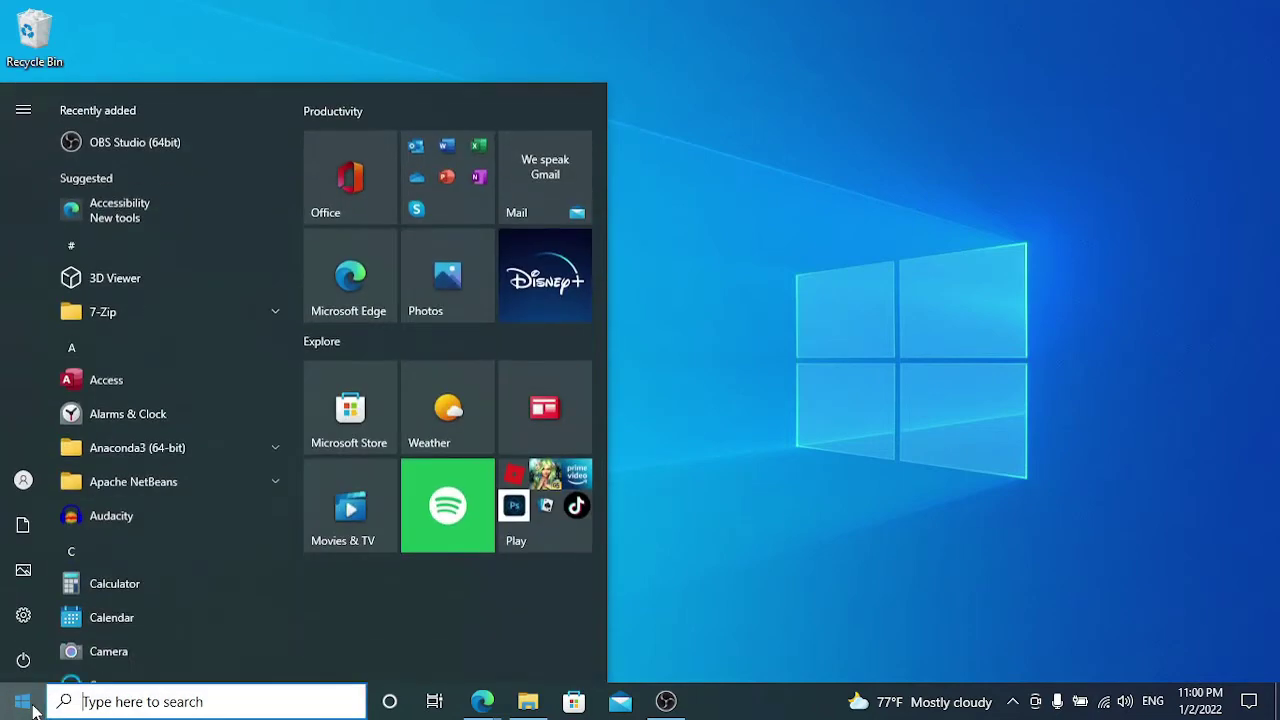
{"action": "left_click", "coordinate": [149, 449]}
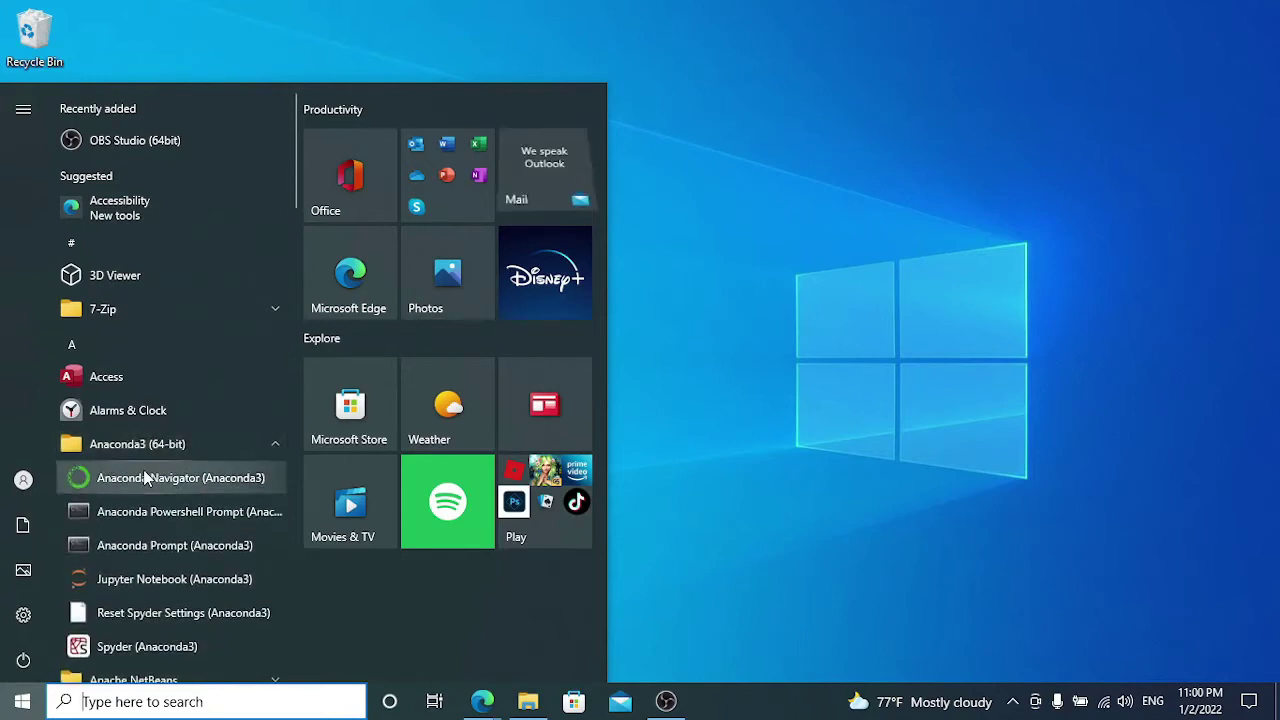
{"action": "scroll", "coordinate": [145, 480], "scroll_direction": "down", "scroll_amount": 1}
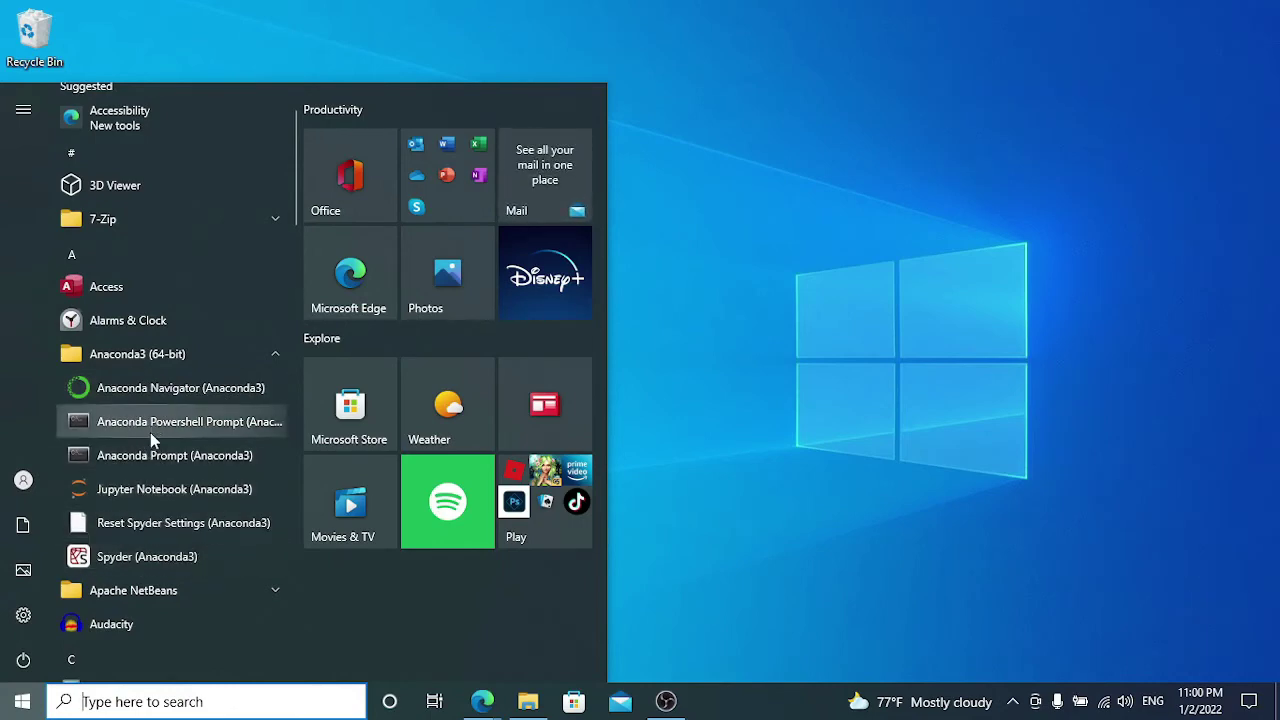
Open Anaconda Navigator and review the applications offered for the base (root) environment
{"action": "left_click", "coordinate": [147, 392]}
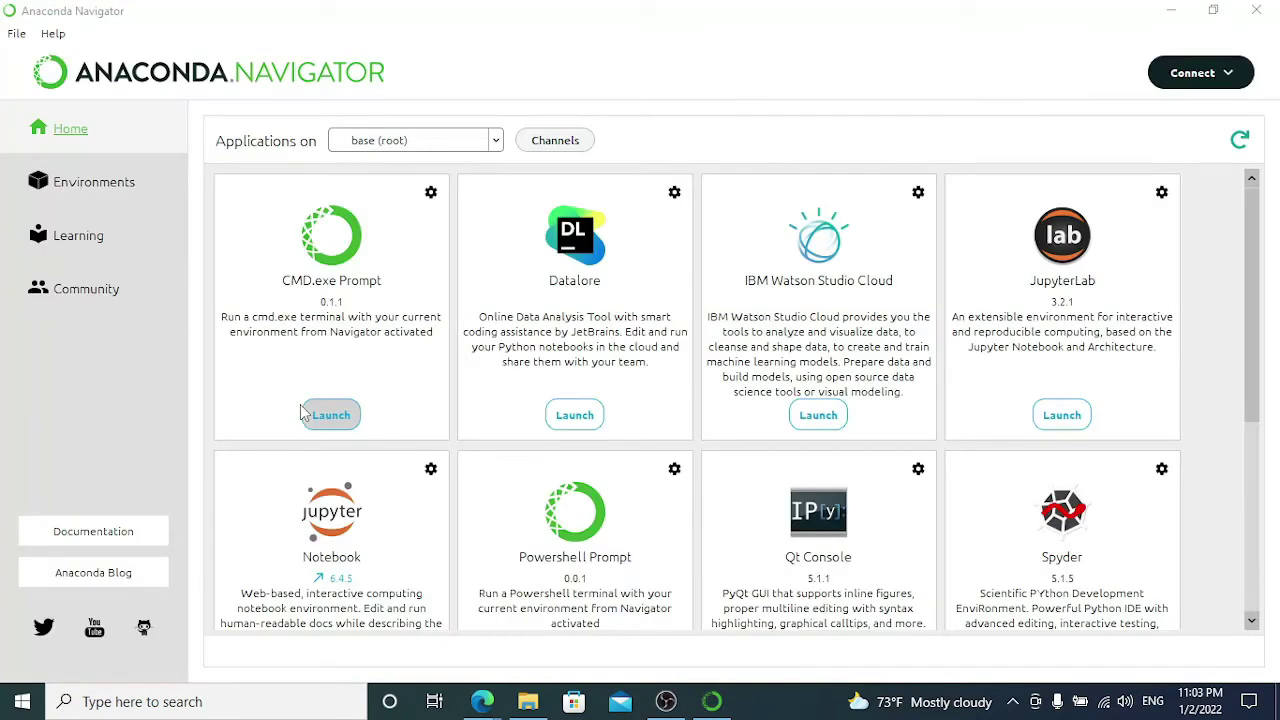
{"action": "left_click", "coordinate": [310, 413]}
{"action": "scroll", "coordinate": [500, 363], "scroll_direction": "down", "scroll_amount": 3}
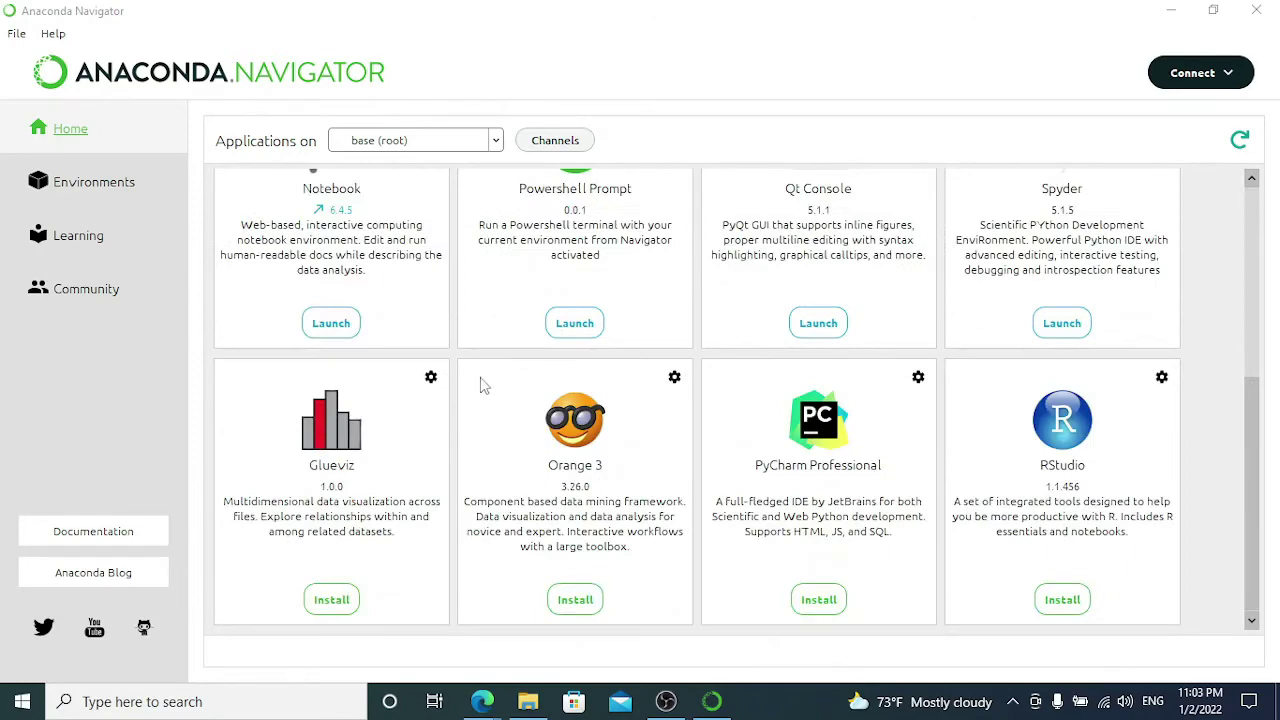
{"action": "scroll", "coordinate": [424, 404], "scroll_direction": "up", "scroll_amount": 3}
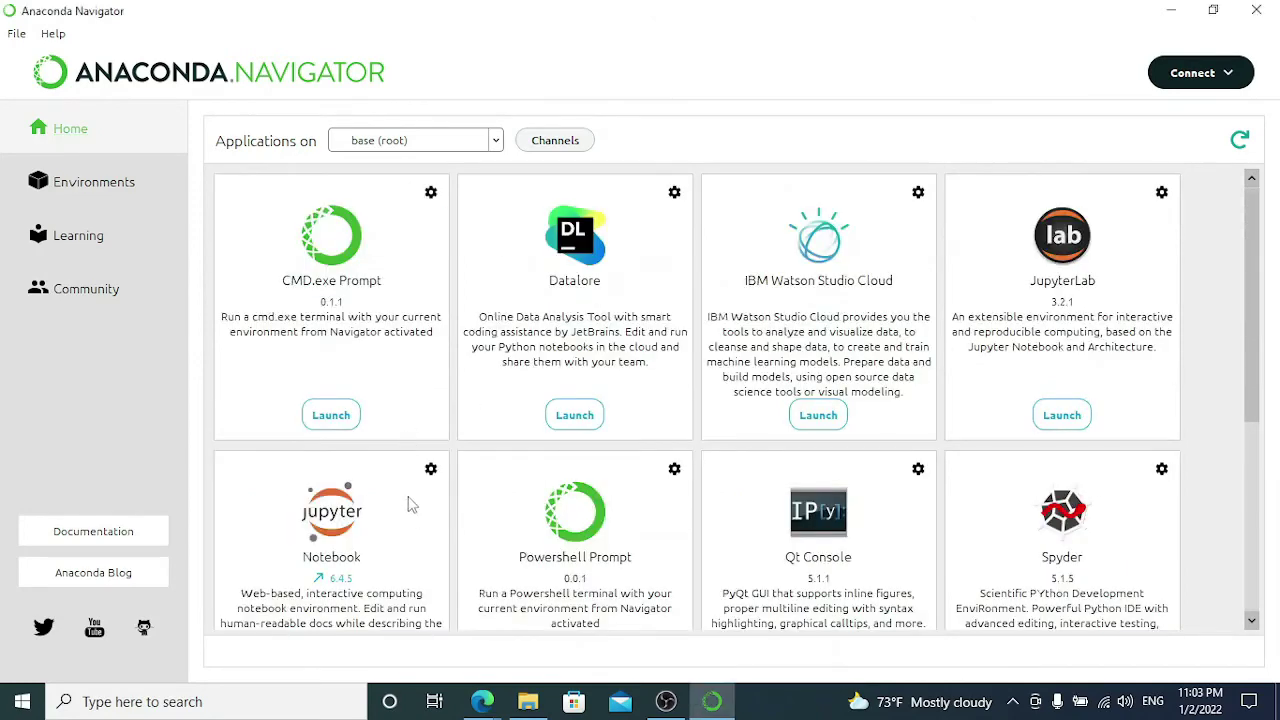
Launch Jupyter Notebook from the base (root) environment in Anaconda Navigator
{"action": "scroll", "coordinate": [418, 497], "scroll_direction": "down", "scroll_amount": 1}
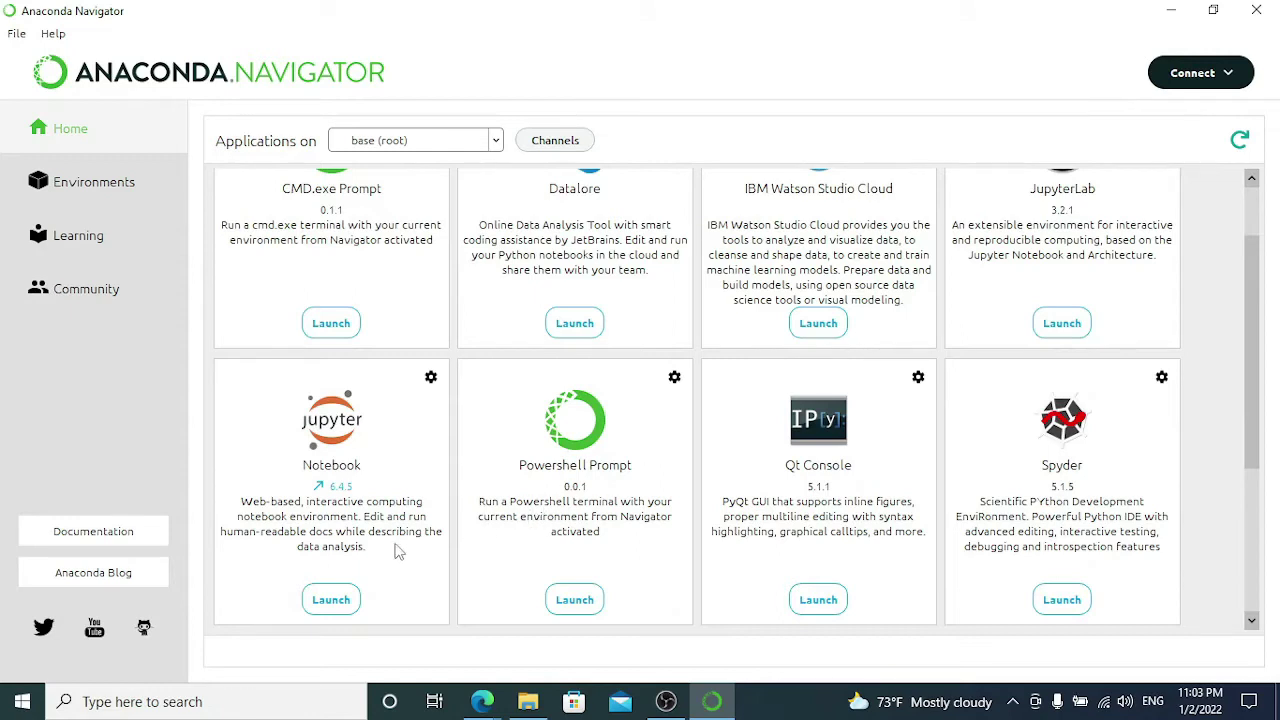
{"action": "left_click", "coordinate": [330, 600]}
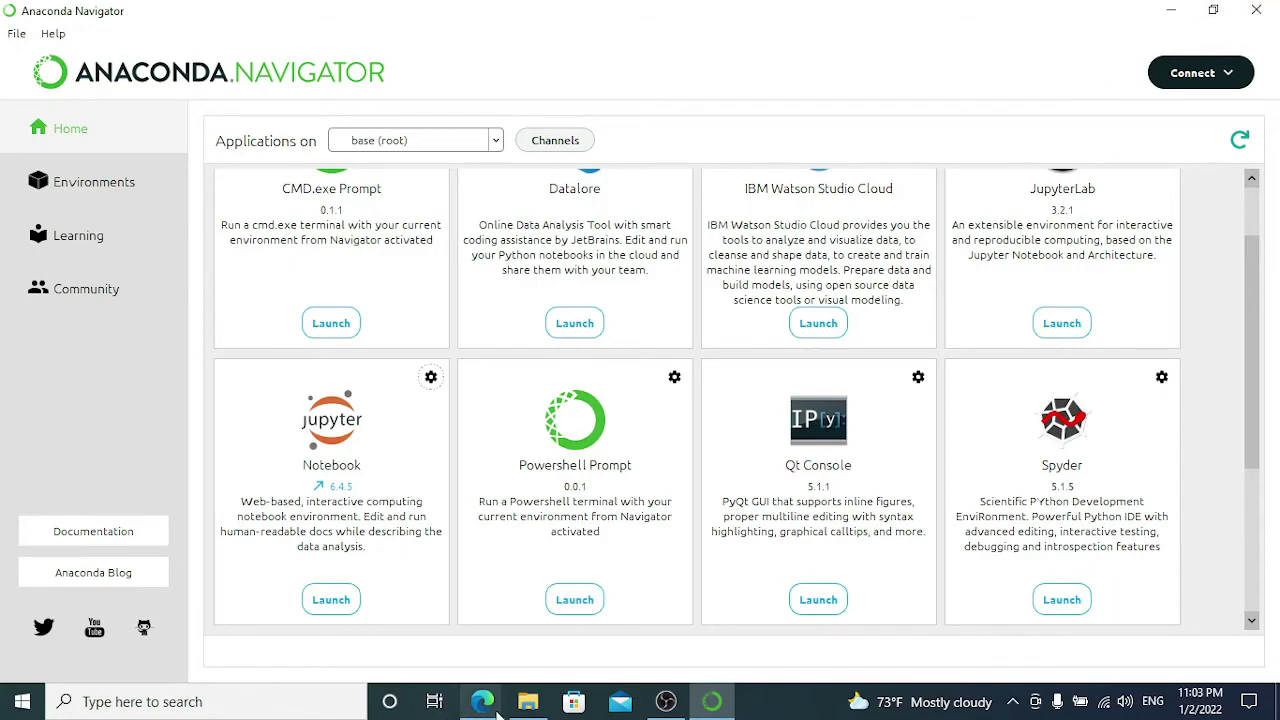
{"action": "mouse_move", "coordinate": [497, 708]}
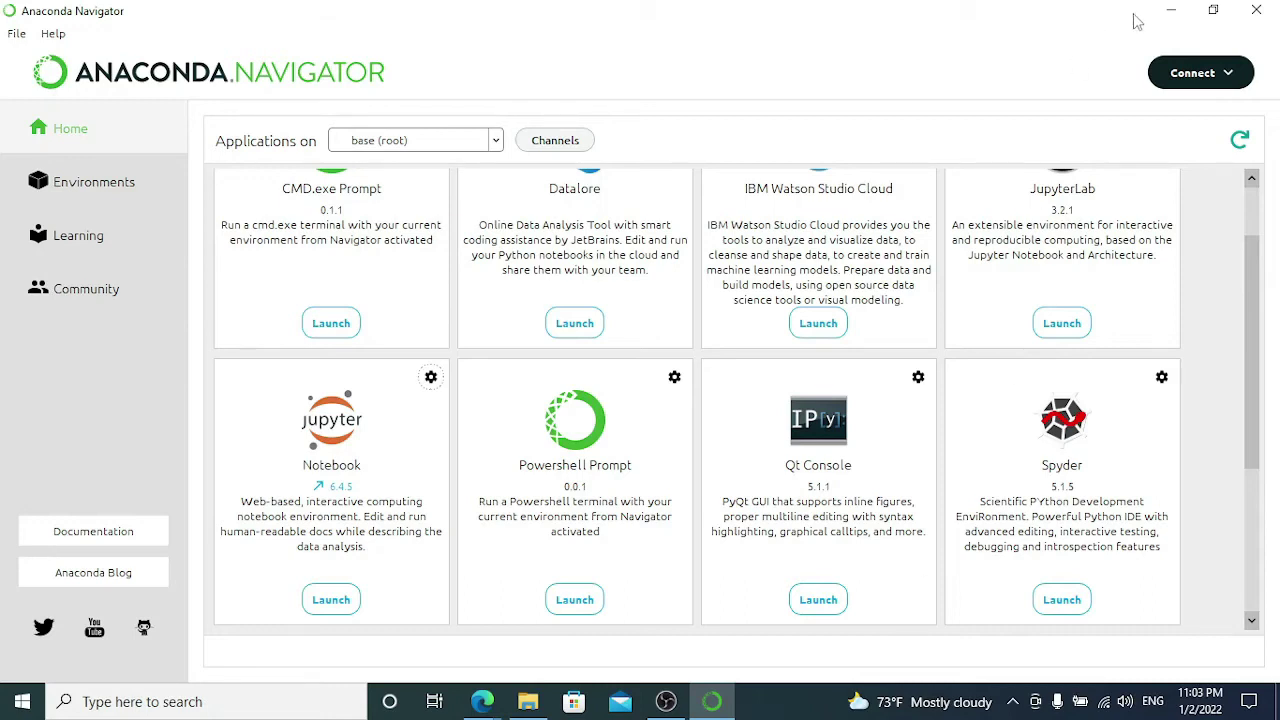
Minimize Anaconda Navigator to the desktop, restore it, and look over the applications available to install
{"action": "left_click", "coordinate": [1171, 10]}
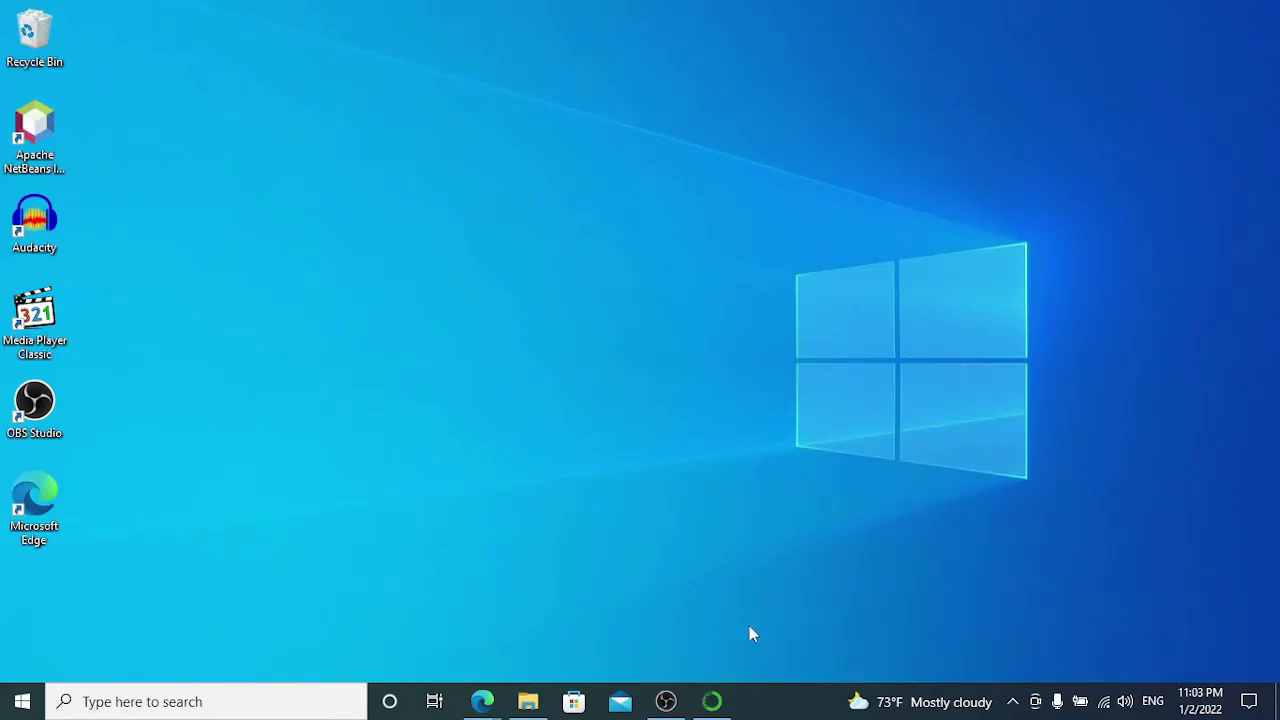
{"action": "left_click", "coordinate": [712, 701]}
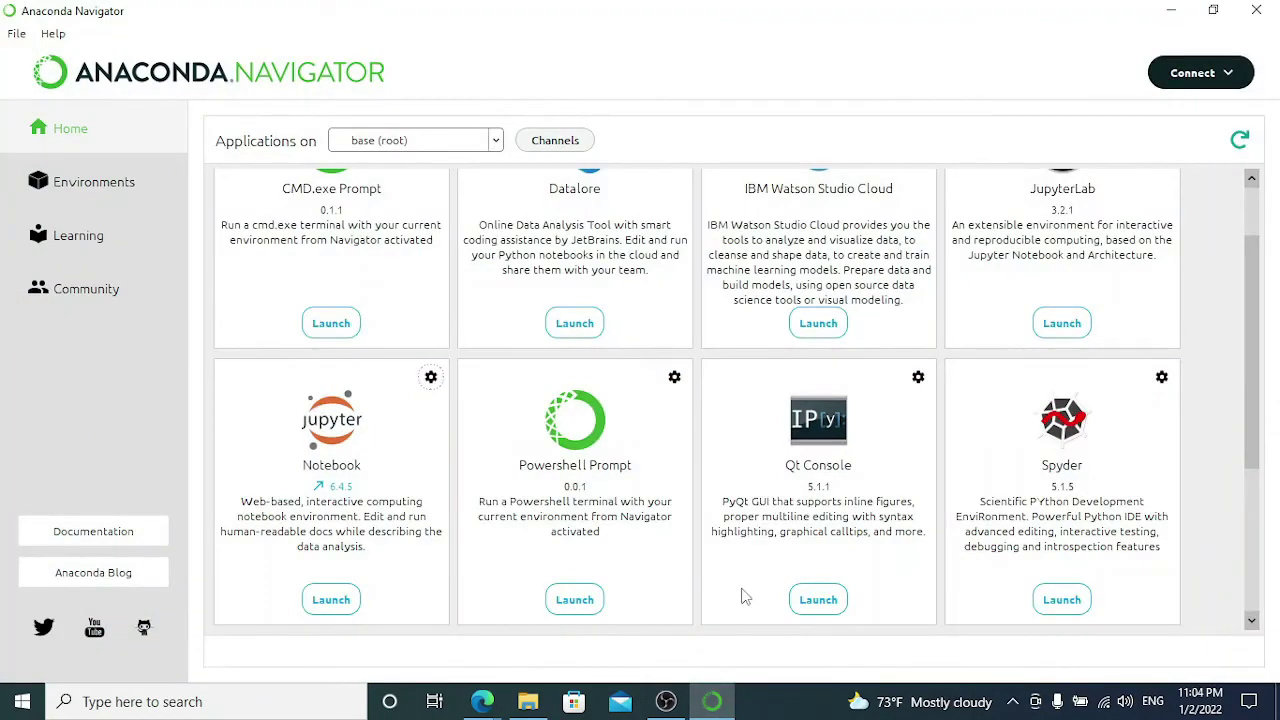
{"action": "scroll", "coordinate": [745, 596], "scroll_direction": "down", "scroll_amount": 3}
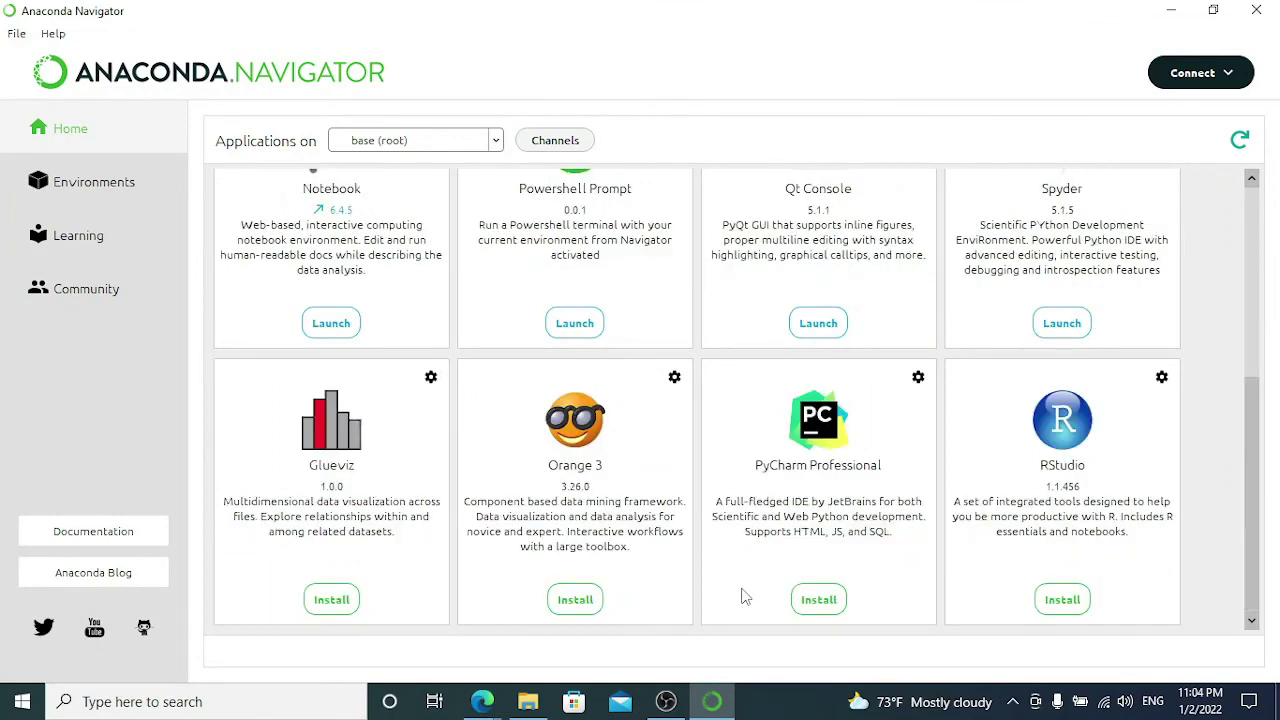